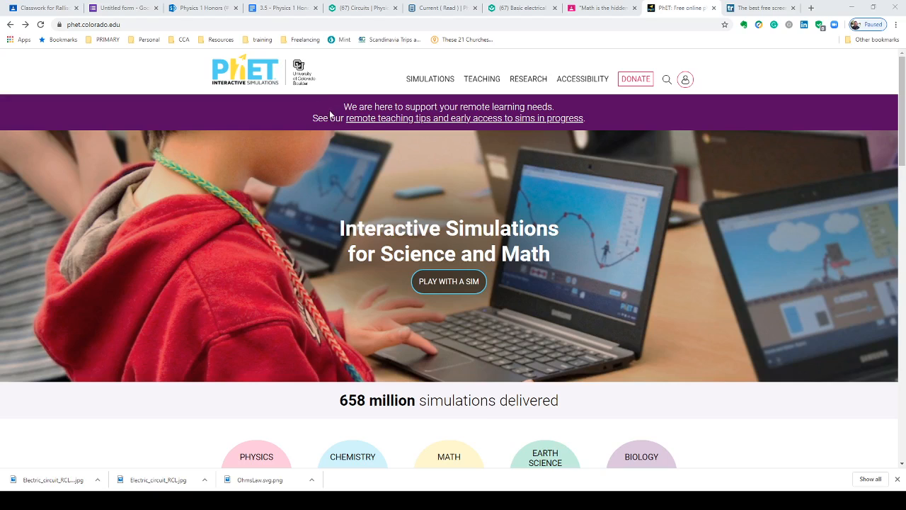
Open the Circuit Construction Kit: DC simulation from the Physics simulations category
{"action": "mouse_move", "coordinate": [441, 81]}
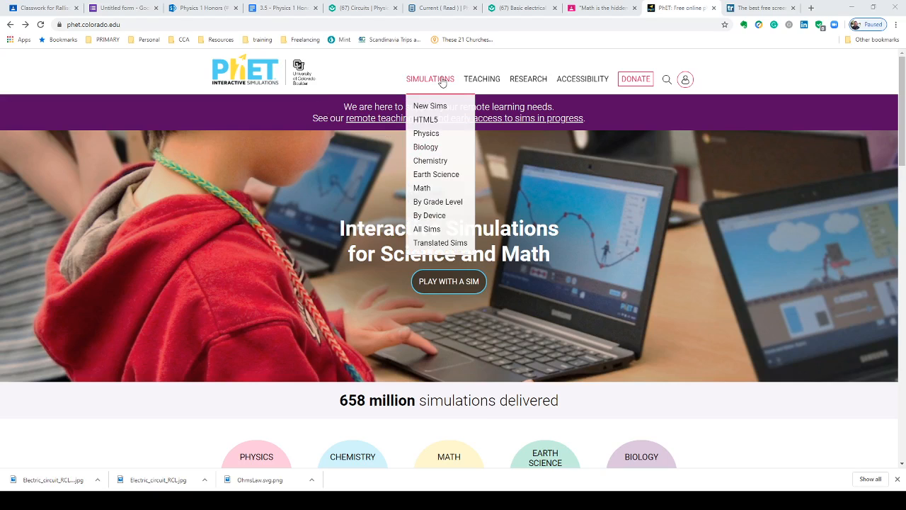
{"action": "left_click", "coordinate": [427, 133]}
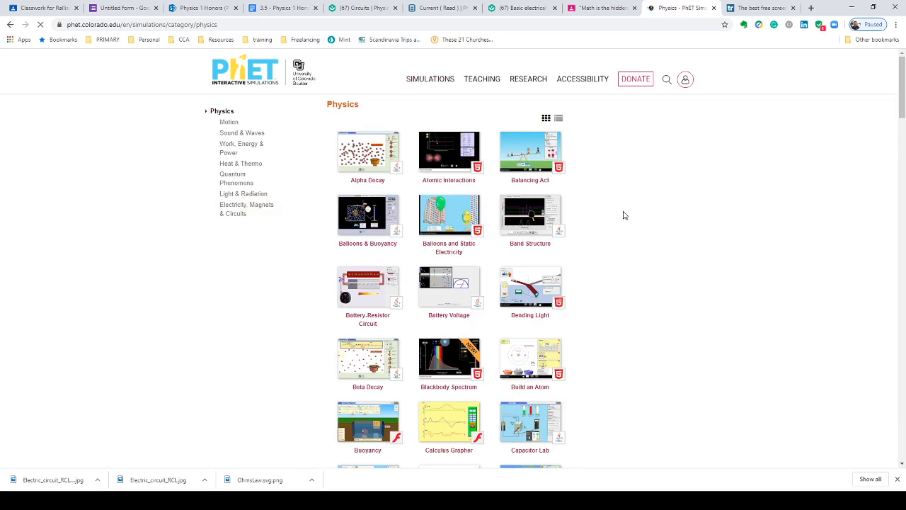
{"action": "scroll", "coordinate": [620, 213], "scroll_direction": "down", "scroll_amount": 3}
{"action": "scroll", "coordinate": [620, 213], "scroll_direction": "down", "scroll_amount": 2}
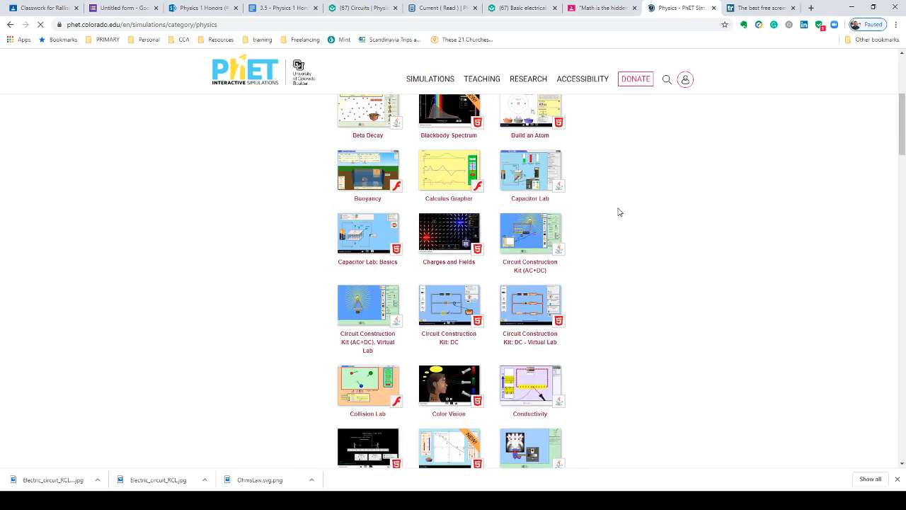
{"action": "scroll", "coordinate": [620, 213], "scroll_direction": "down", "scroll_amount": 2}
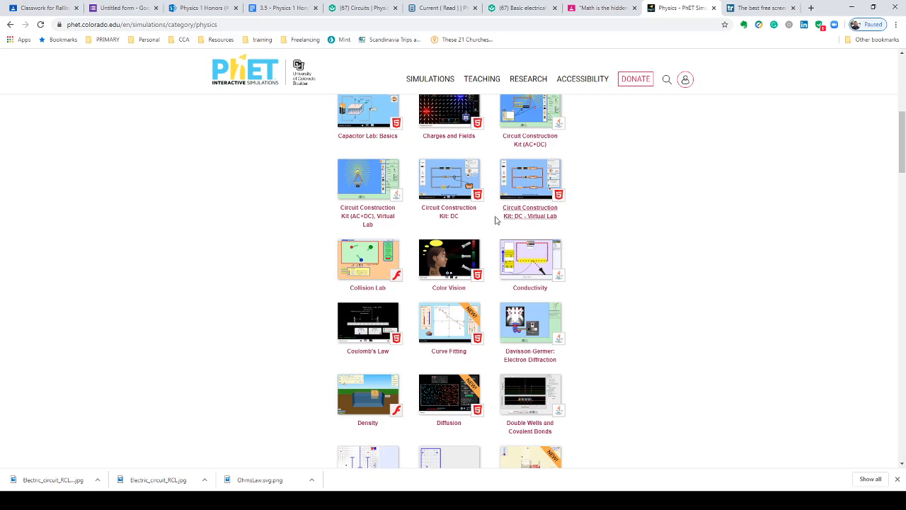
{"action": "left_click", "coordinate": [449, 213]}
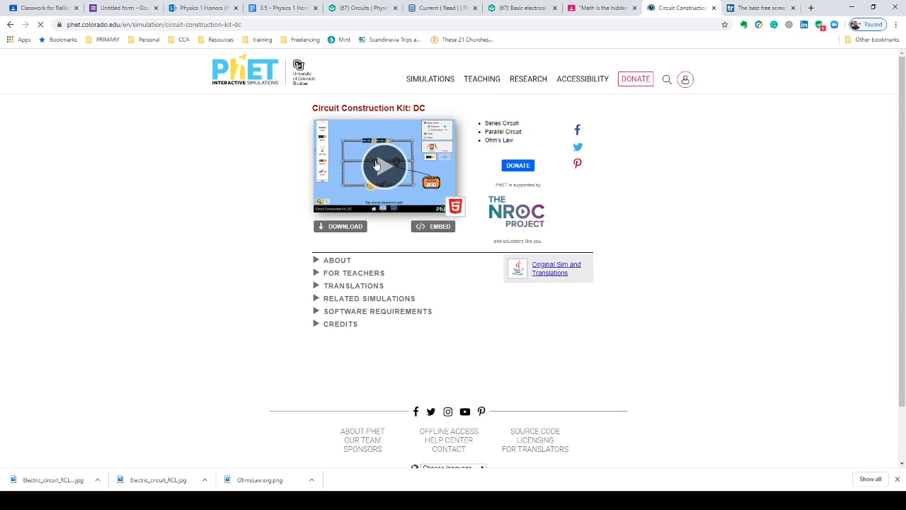
Launch the simulation and open its Lab screen
{"action": "left_click", "coordinate": [382, 171]}
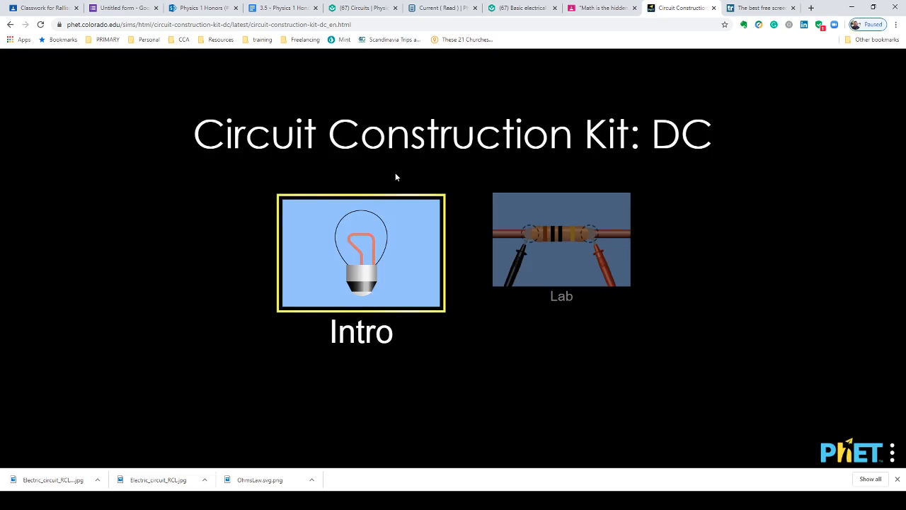
{"action": "left_click", "coordinate": [530, 238]}
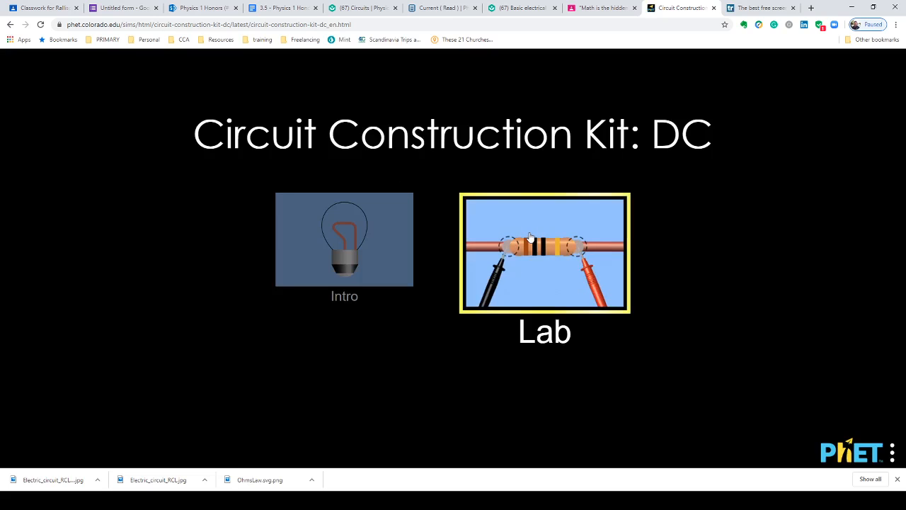
{"action": "left_click", "coordinate": [555, 259]}
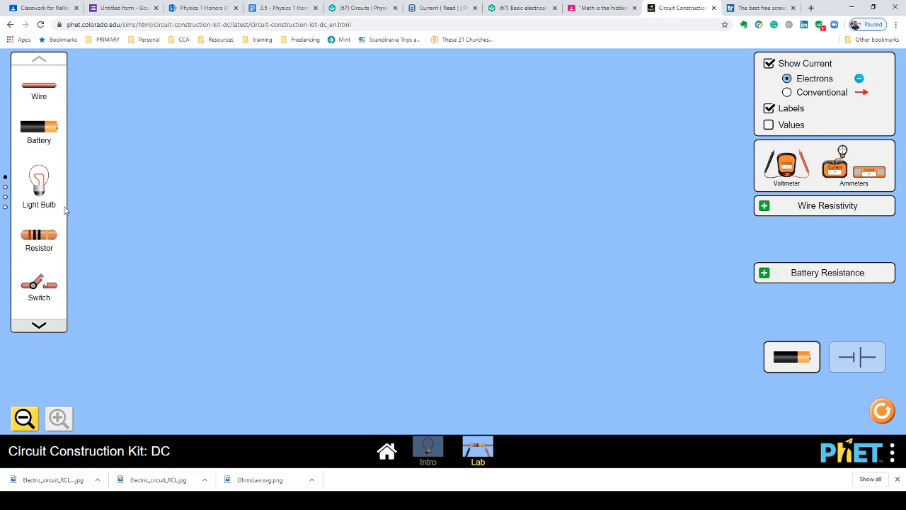
Place a wire near the top of the workspace, keeping labels shown
{"action": "left_click", "coordinate": [770, 110]}
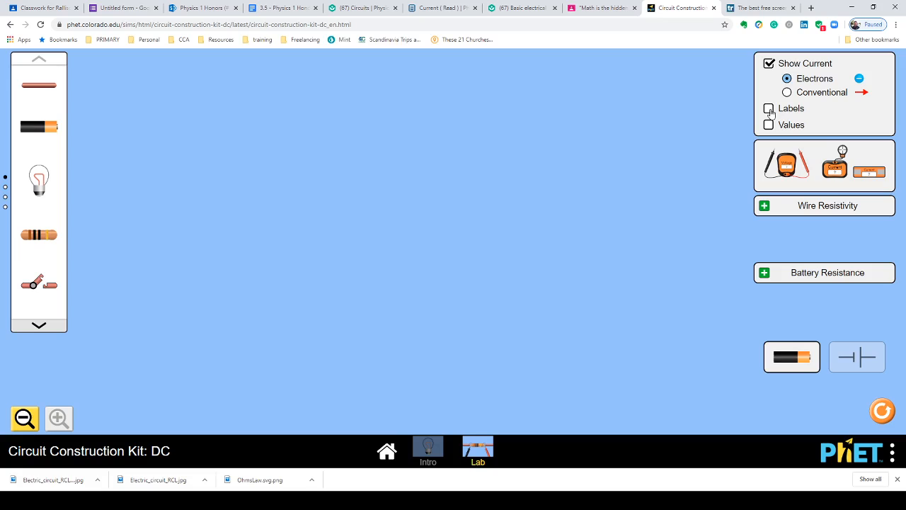
{"action": "left_click", "coordinate": [770, 110]}
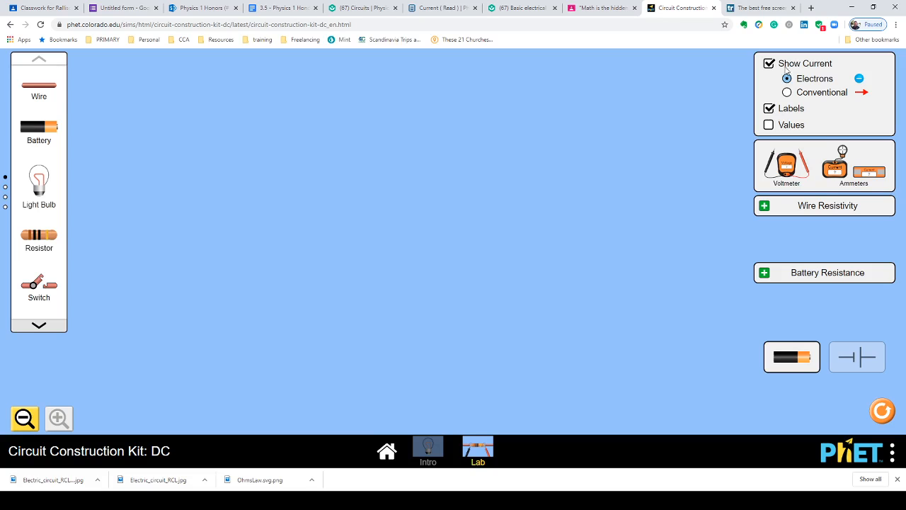
{"action": "left_click_drag", "start_coordinate": [35, 86], "coordinate": [421, 108]}
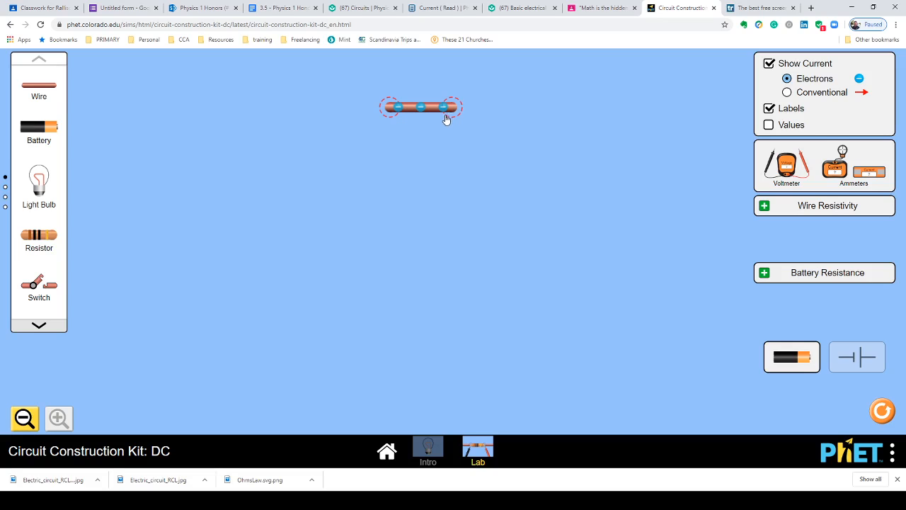
Add a battery and connect its top end to the wire's left end, keeping electron current shown
{"action": "left_click", "coordinate": [787, 93]}
{"action": "left_click", "coordinate": [787, 78]}
{"action": "left_click_drag", "start_coordinate": [43, 131], "coordinate": [145, 131]}
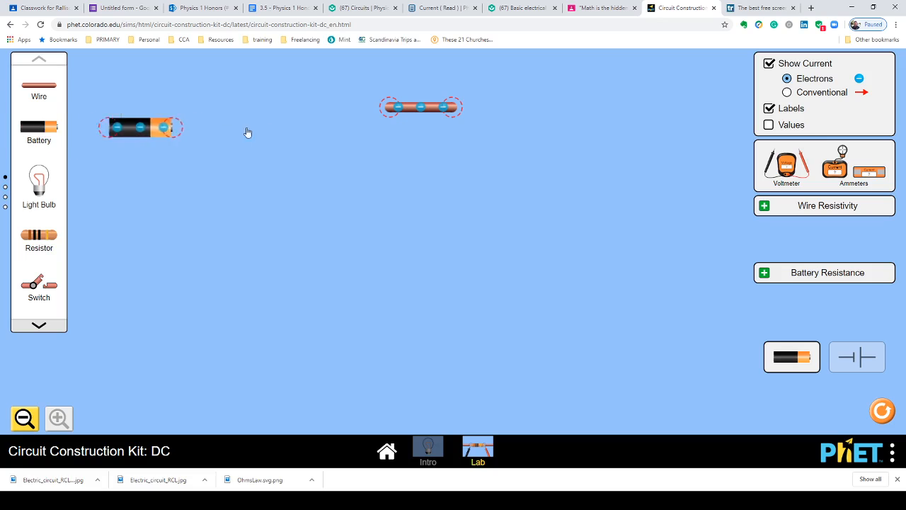
{"action": "left_click_drag", "start_coordinate": [247, 132], "coordinate": [389, 178]}
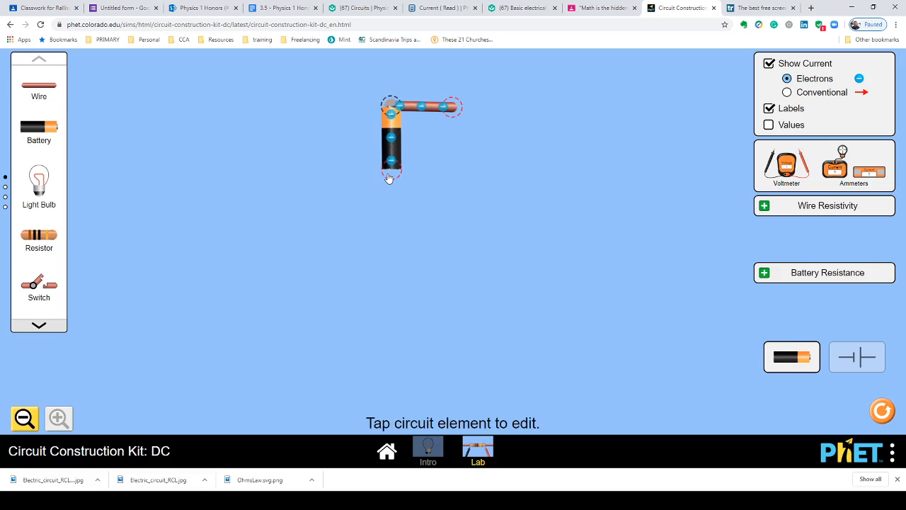
Add a light bulb and connect it to the wire's right end, repositioning the battery below
{"action": "left_click_drag", "start_coordinate": [43, 181], "coordinate": [346, 186]}
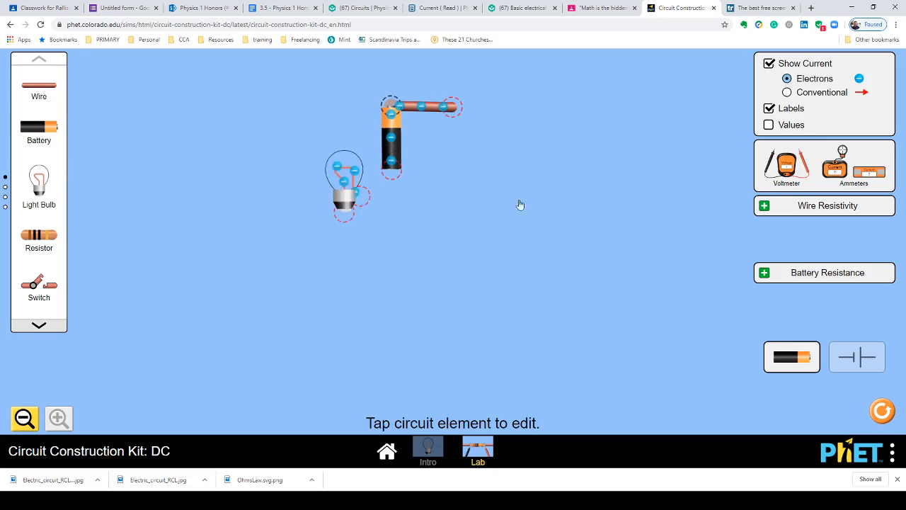
{"action": "left_click_drag", "start_coordinate": [520, 204], "coordinate": [538, 148]}
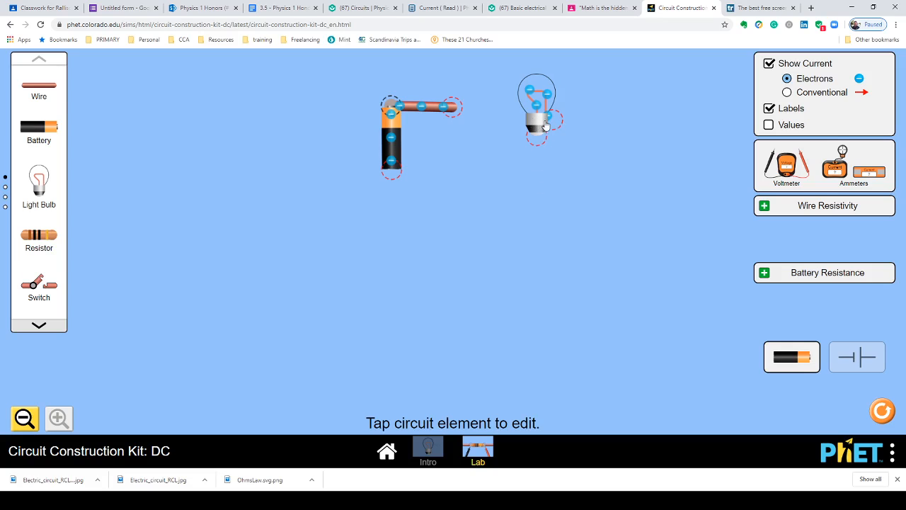
{"action": "mouse_move", "coordinate": [543, 127]}
{"action": "left_mouse_down"}
{"action": "mouse_move", "coordinate": [500, 117]}
{"action": "mouse_move", "coordinate": [532, 129]}
{"action": "mouse_move", "coordinate": [540, 98]}
{"action": "mouse_move", "coordinate": [555, 111]}
{"action": "mouse_move", "coordinate": [506, 118]}
{"action": "mouse_move", "coordinate": [542, 118]}
{"action": "left_mouse_up"}
{"action": "left_click_drag", "start_coordinate": [542, 81], "coordinate": [459, 74]}
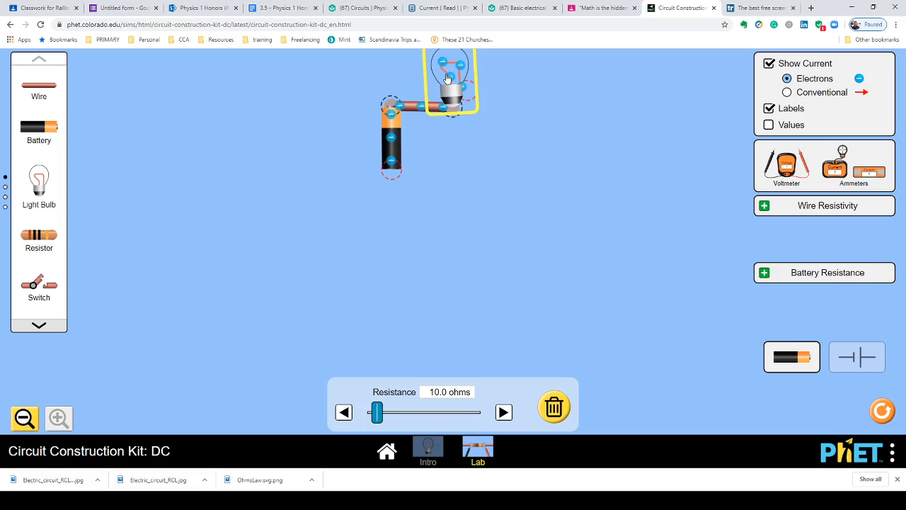
{"action": "left_click_drag", "start_coordinate": [448, 79], "coordinate": [456, 135]}
{"action": "left_click_drag", "start_coordinate": [394, 145], "coordinate": [398, 204]}
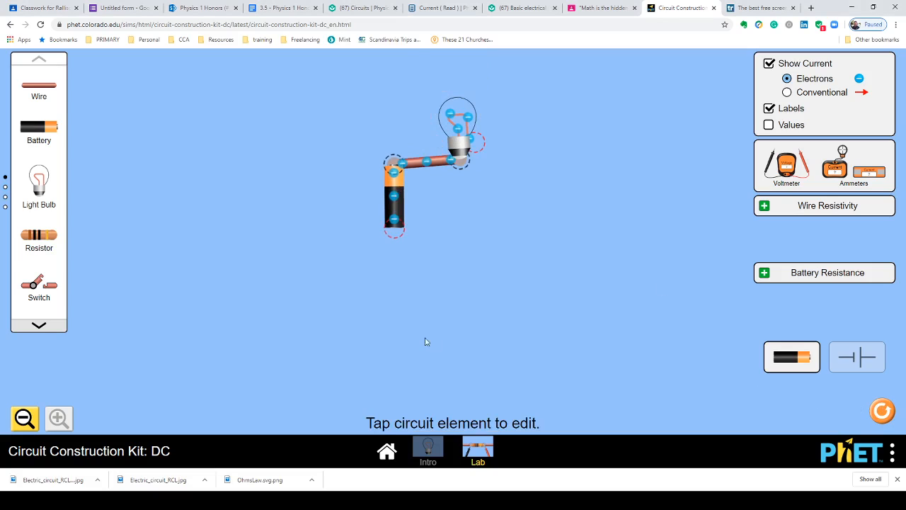
Add two wires from the bulb down to the battery's bottom to close the circuit
{"action": "left_click_drag", "start_coordinate": [39, 88], "coordinate": [488, 234]}
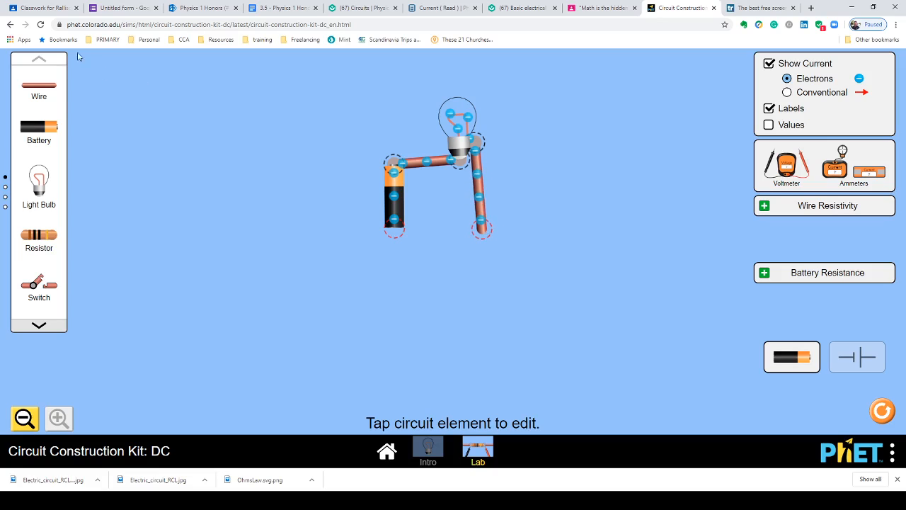
{"action": "left_click_drag", "start_coordinate": [39, 94], "coordinate": [467, 236]}
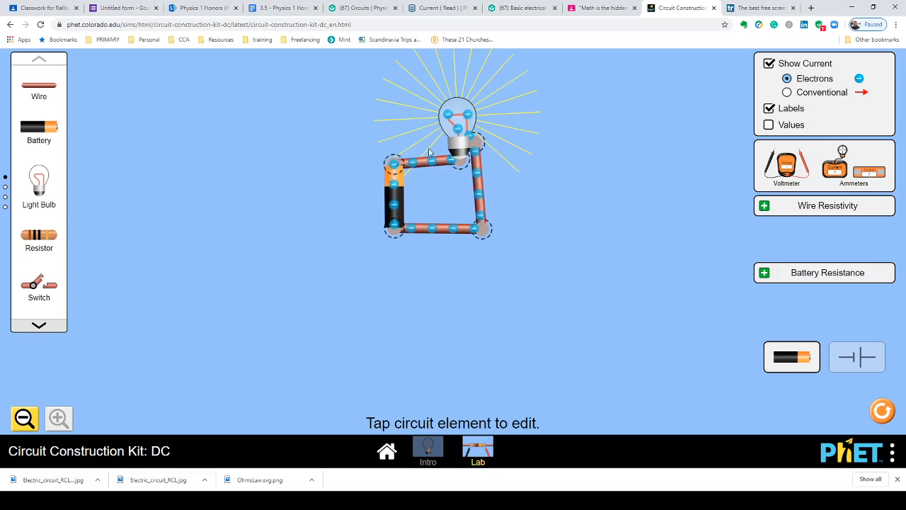
Switch the current display between conventional and electron flow, ending on electrons
{"action": "left_click", "coordinate": [788, 93]}
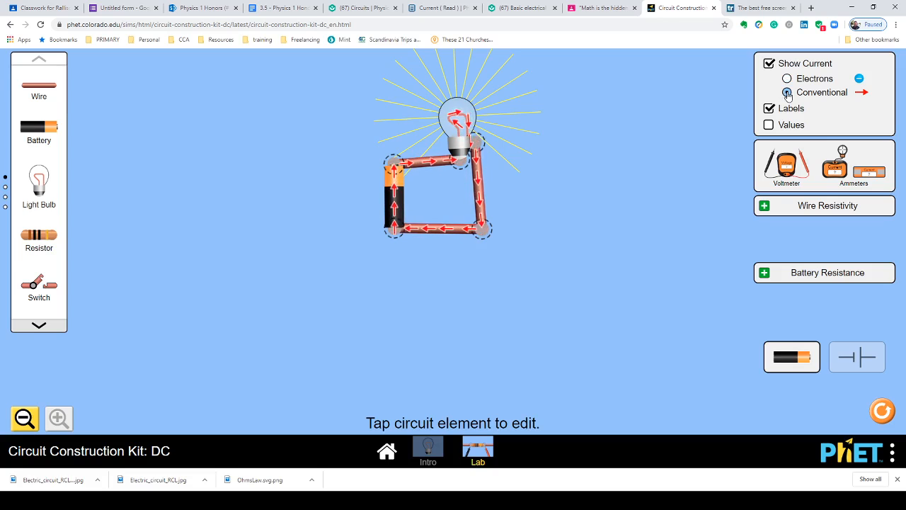
{"action": "left_click", "coordinate": [788, 79]}
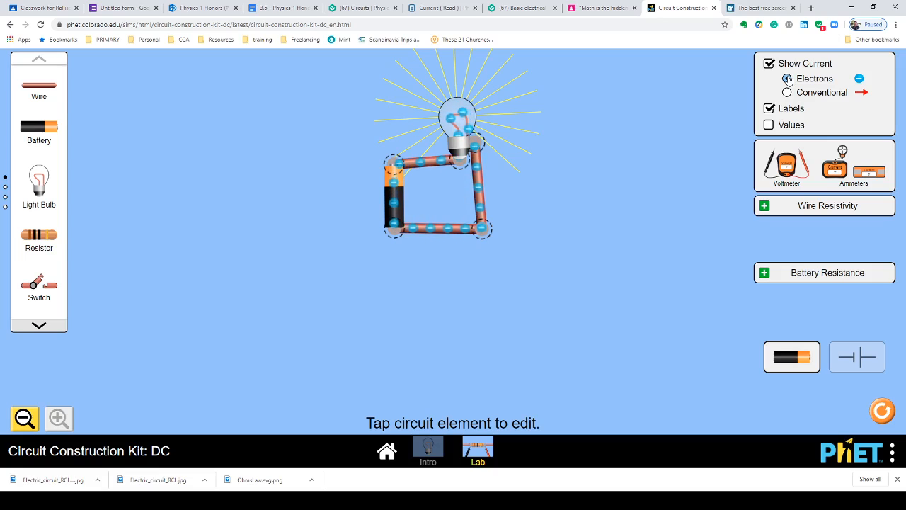
{"action": "left_click", "coordinate": [787, 92]}
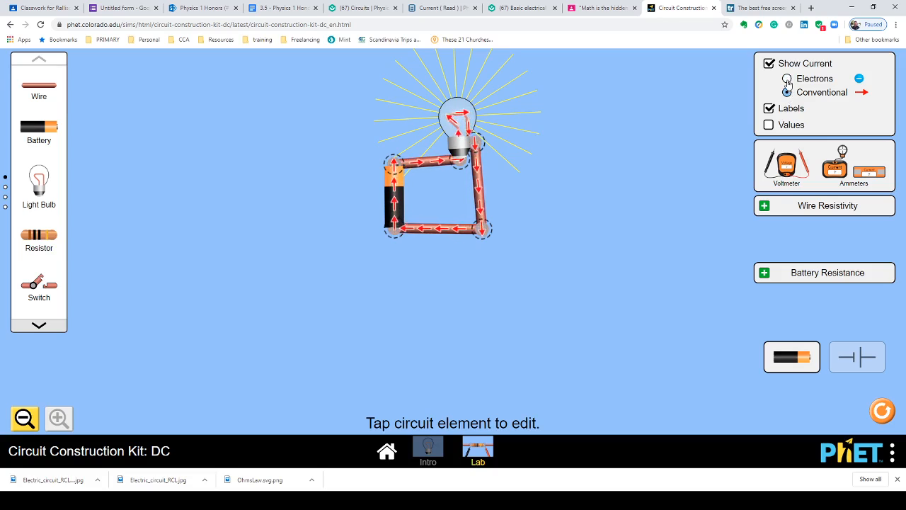
{"action": "left_click", "coordinate": [787, 79]}
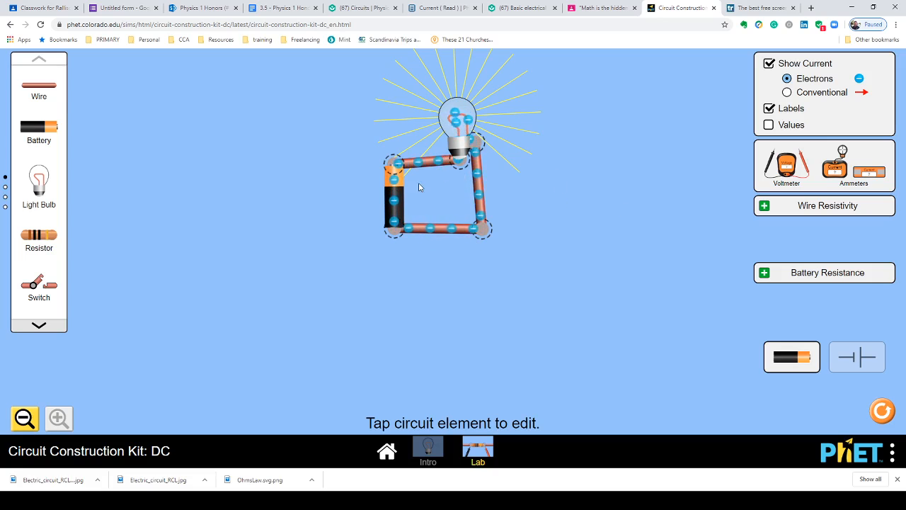
Move the battery left to widen the circuit and turn on component values
{"action": "left_click_drag", "start_coordinate": [394, 198], "coordinate": [308, 198]}
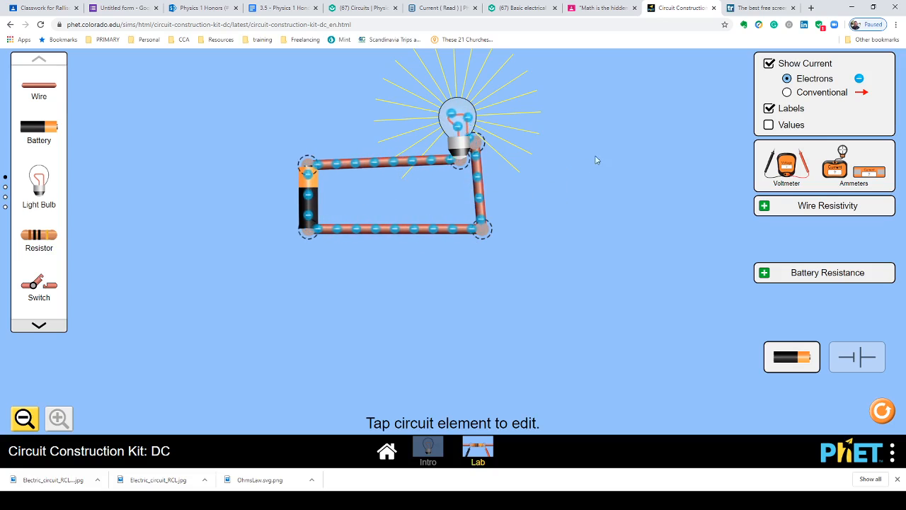
{"action": "left_click", "coordinate": [769, 125]}
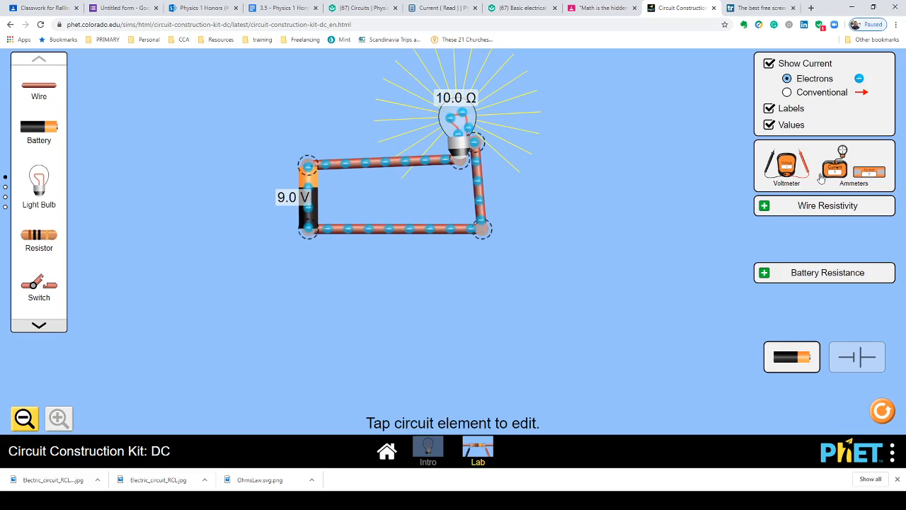
Add a voltmeter and place its black and red probes across the battery
{"action": "left_click_drag", "start_coordinate": [786, 164], "coordinate": [382, 347]}
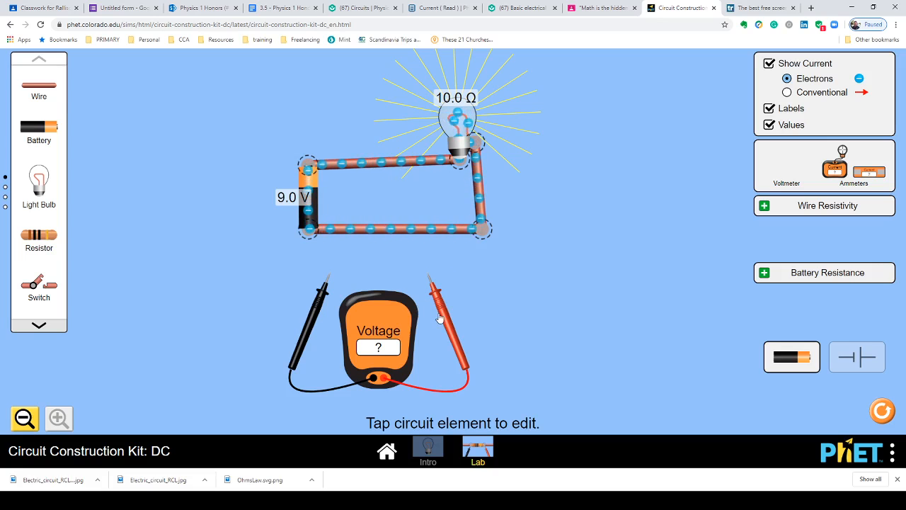
{"action": "left_click_drag", "start_coordinate": [318, 318], "coordinate": [318, 287]}
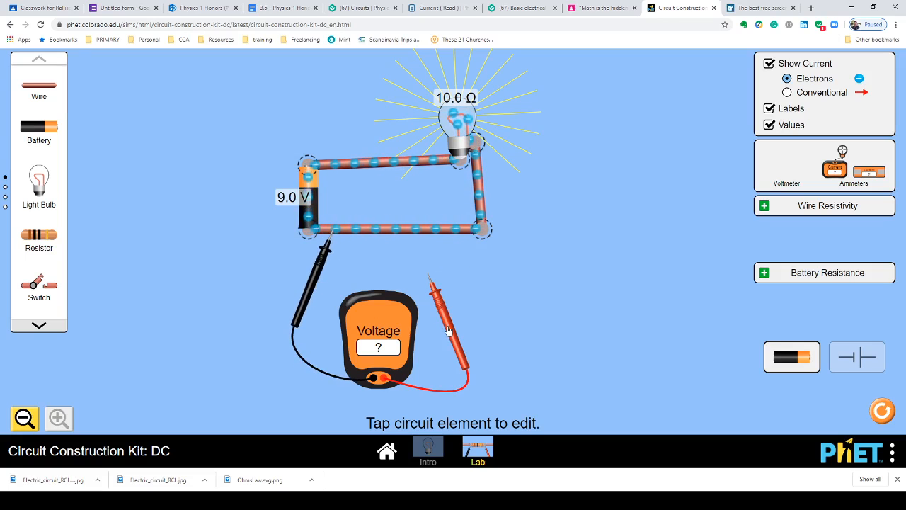
{"action": "left_click_drag", "start_coordinate": [448, 330], "coordinate": [339, 212]}
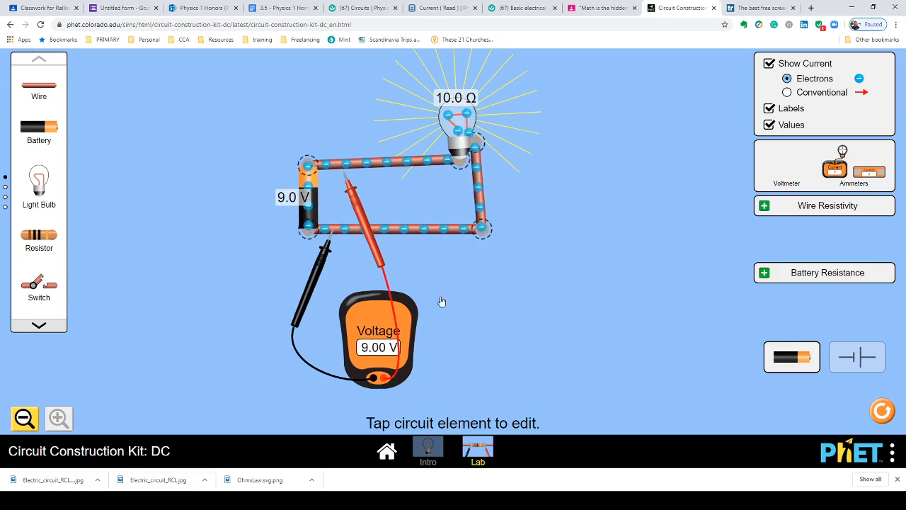
{"action": "left_click_drag", "start_coordinate": [441, 302], "coordinate": [362, 215]}
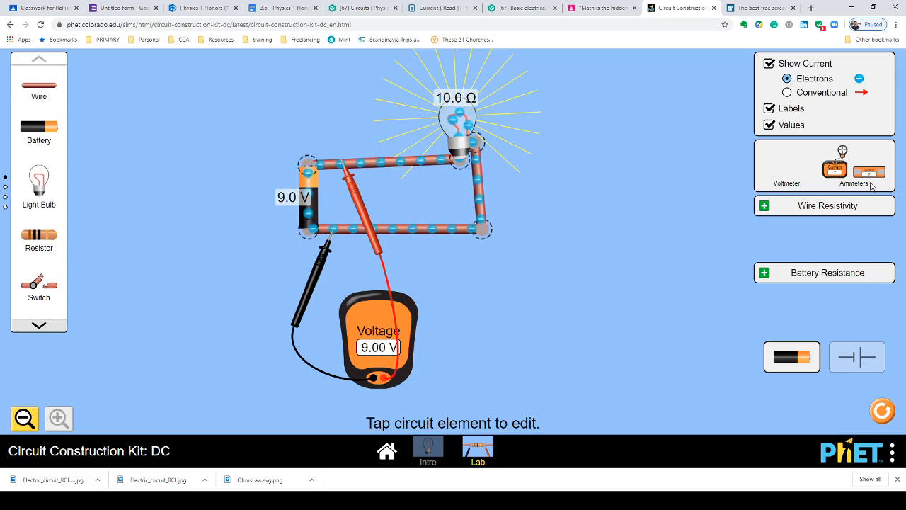
Add an ammeter and place its probe on the wire beside the bulb to measure current
{"action": "left_click_drag", "start_coordinate": [870, 180], "coordinate": [664, 242]}
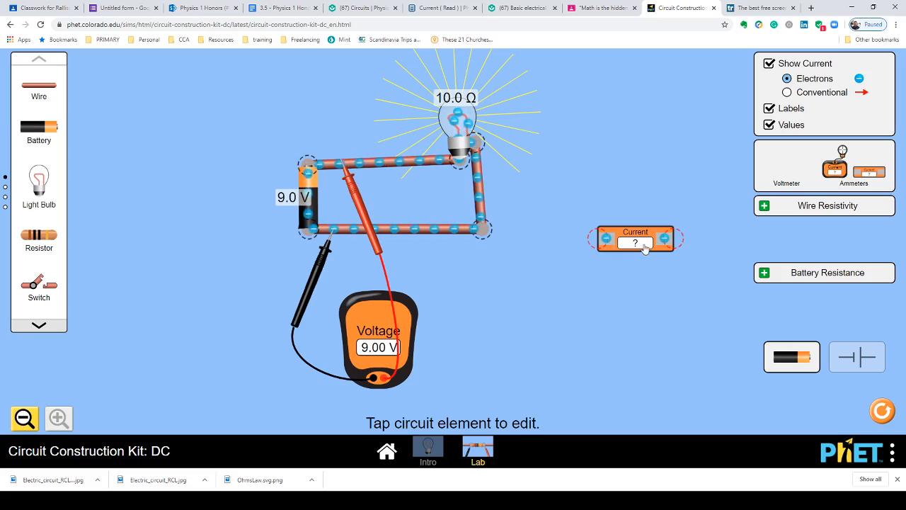
{"action": "left_click_drag", "start_coordinate": [645, 248], "coordinate": [512, 184]}
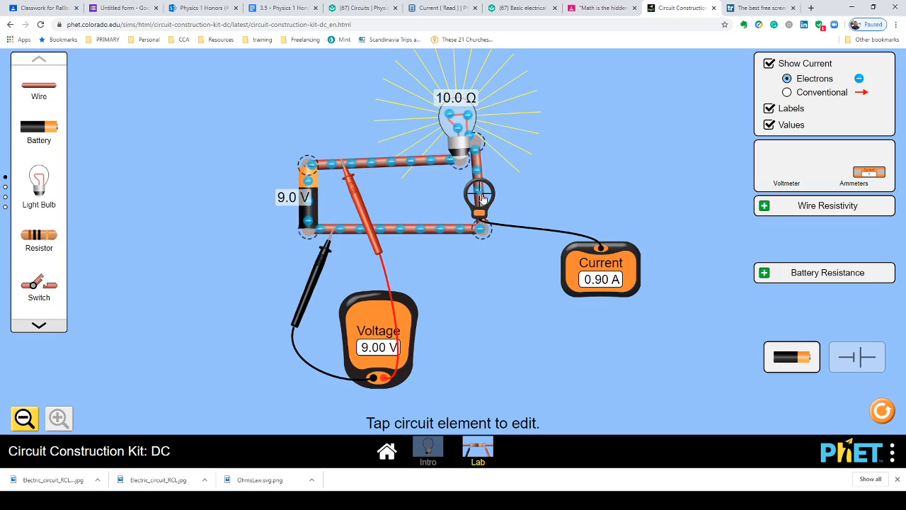
Detach the ammeter and park it in the lower corner, and return the voltmeter to the toolbox
{"action": "left_click_drag", "start_coordinate": [482, 199], "coordinate": [651, 177]}
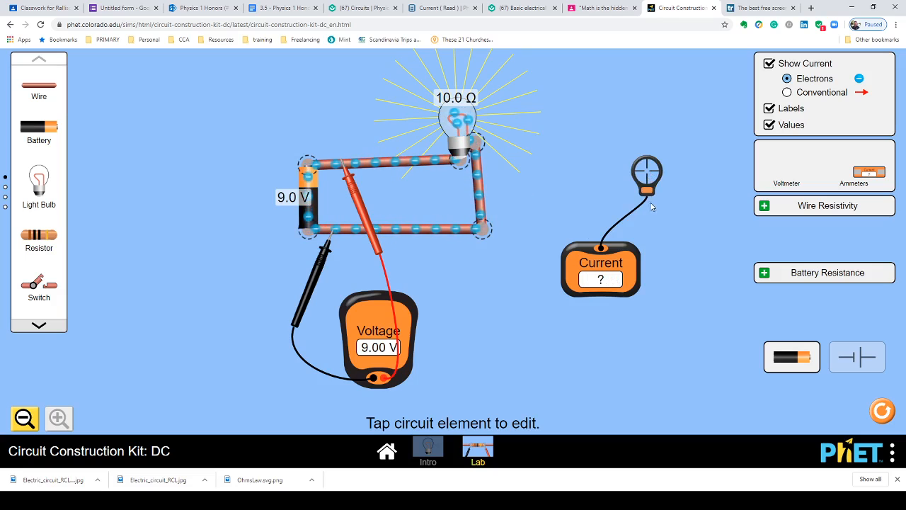
{"action": "left_click_drag", "start_coordinate": [616, 283], "coordinate": [687, 359]}
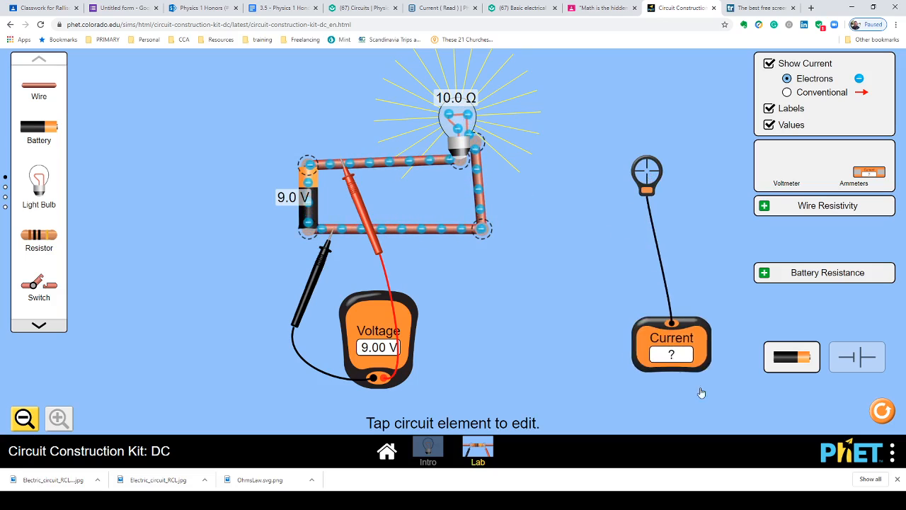
{"action": "left_click_drag", "start_coordinate": [701, 393], "coordinate": [724, 399]}
{"action": "left_click_drag", "start_coordinate": [647, 172], "coordinate": [713, 349]}
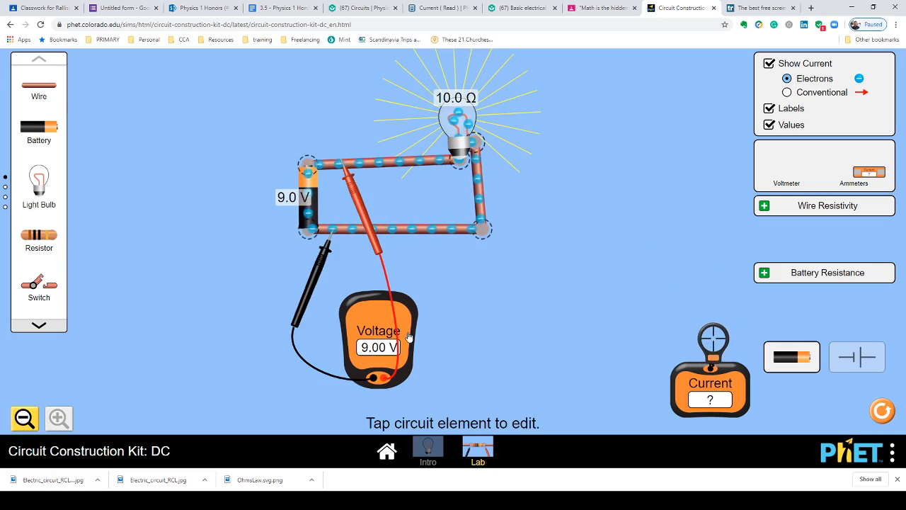
{"action": "left_click_drag", "start_coordinate": [408, 338], "coordinate": [772, 206]}
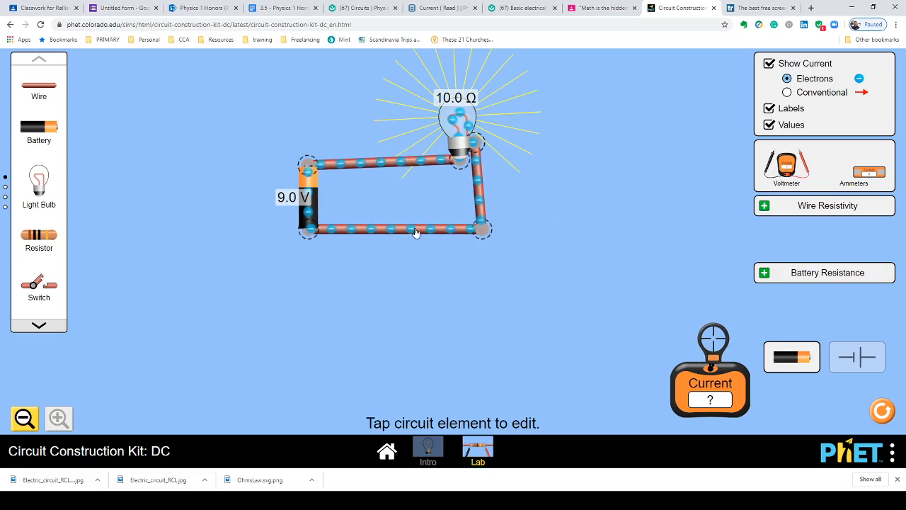
Return the ammeter to the toolbox and cut the junction at the circuit's lower-right corner
{"action": "left_click_drag", "start_coordinate": [711, 386], "coordinate": [841, 113]}
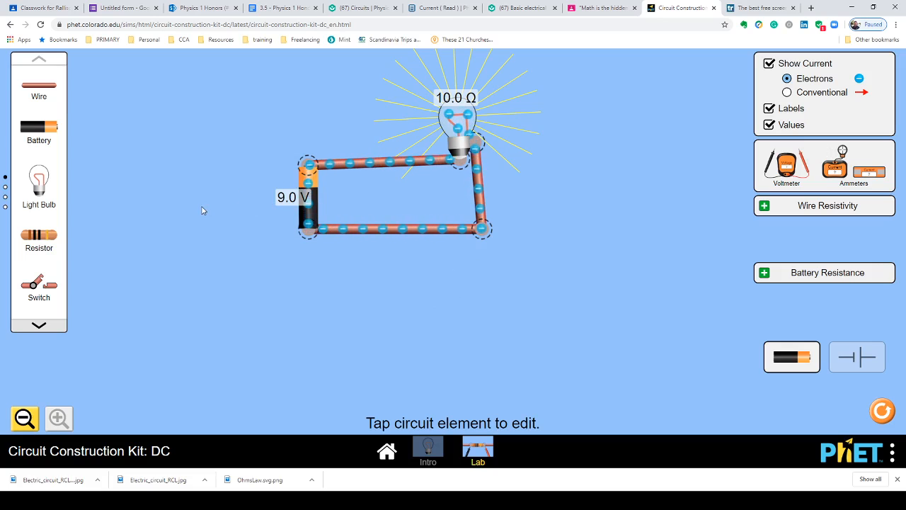
{"action": "left_click", "coordinate": [392, 231]}
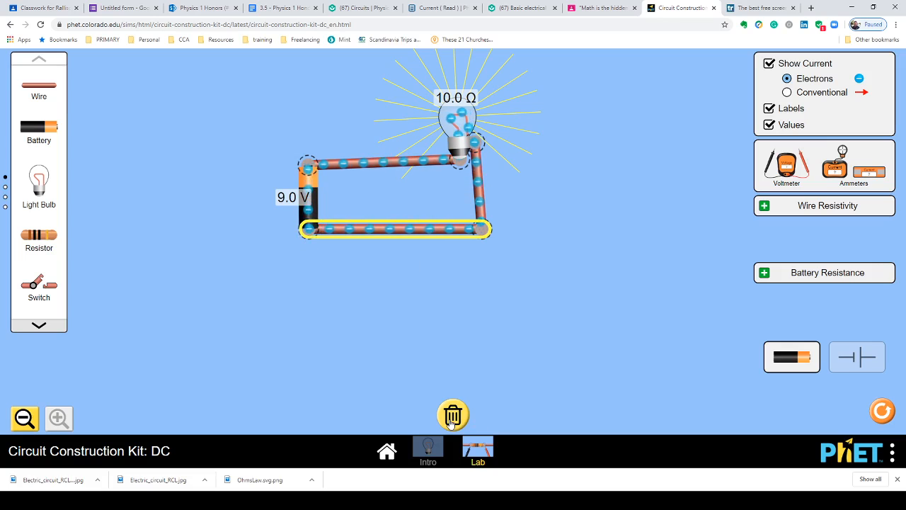
{"action": "left_click", "coordinate": [455, 337]}
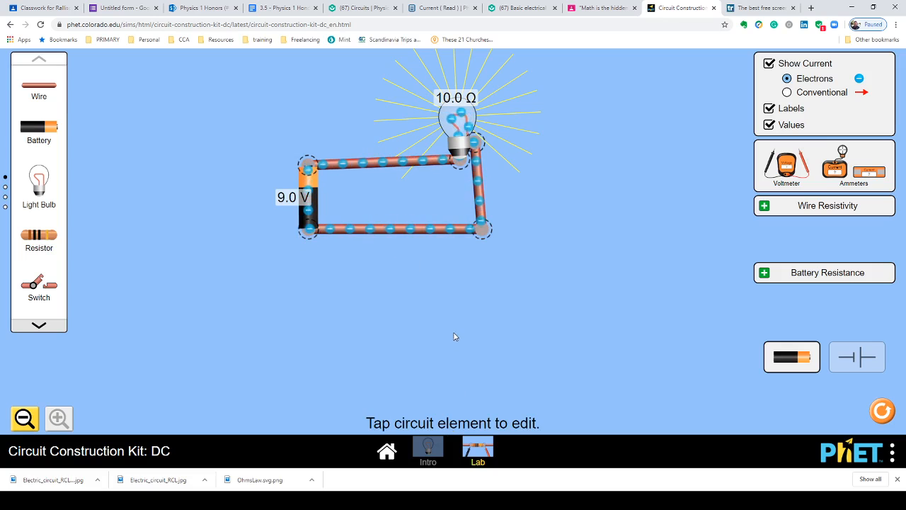
{"action": "left_click", "coordinate": [482, 229]}
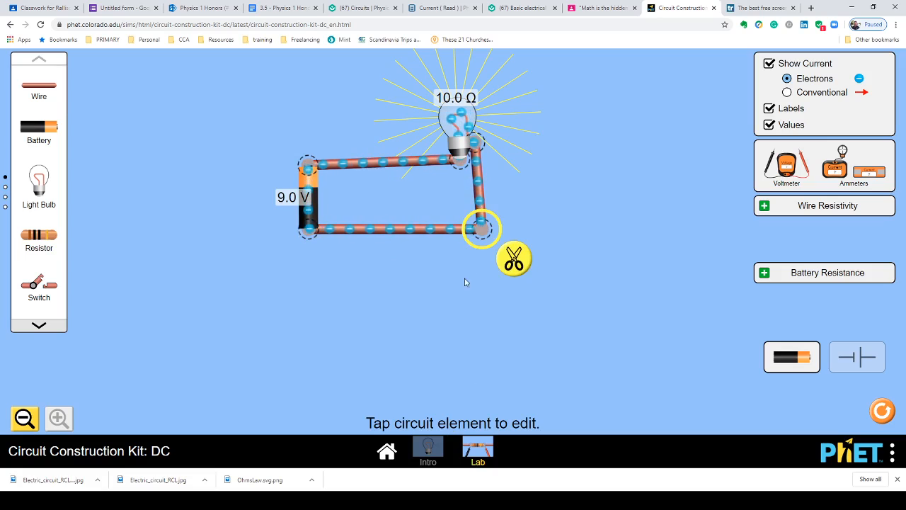
{"action": "left_click", "coordinate": [509, 259]}
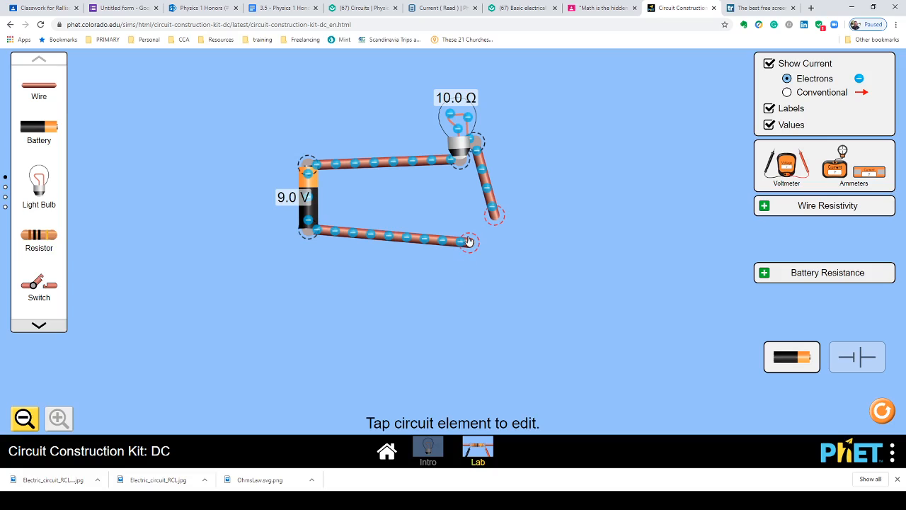
Insert a switch between the battery's lower wire and the bulb's wire, and close it
{"action": "left_click_drag", "start_coordinate": [468, 242], "coordinate": [306, 276]}
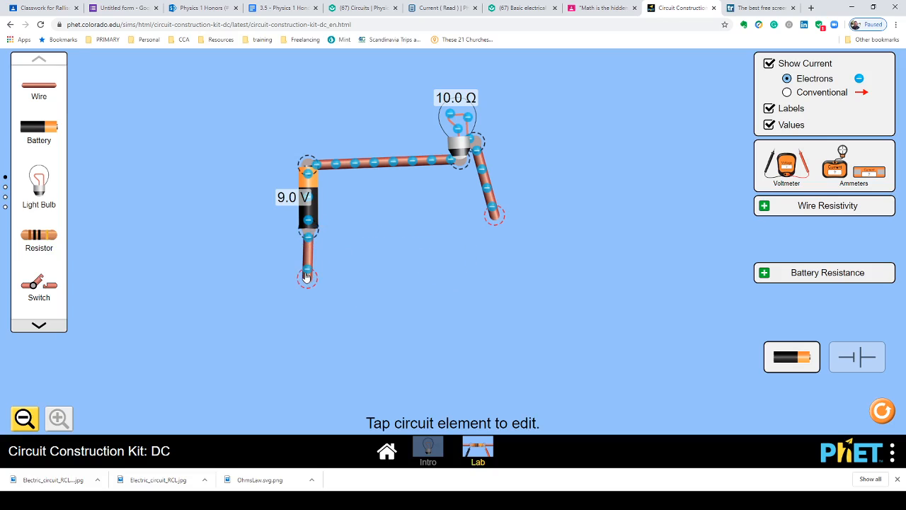
{"action": "left_click_drag", "start_coordinate": [54, 288], "coordinate": [356, 285]}
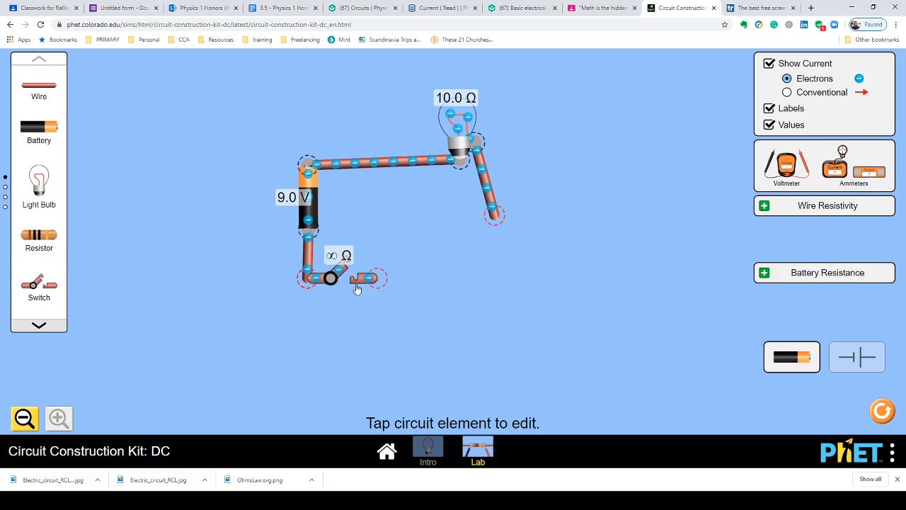
{"action": "left_click_drag", "start_coordinate": [498, 222], "coordinate": [388, 277]}
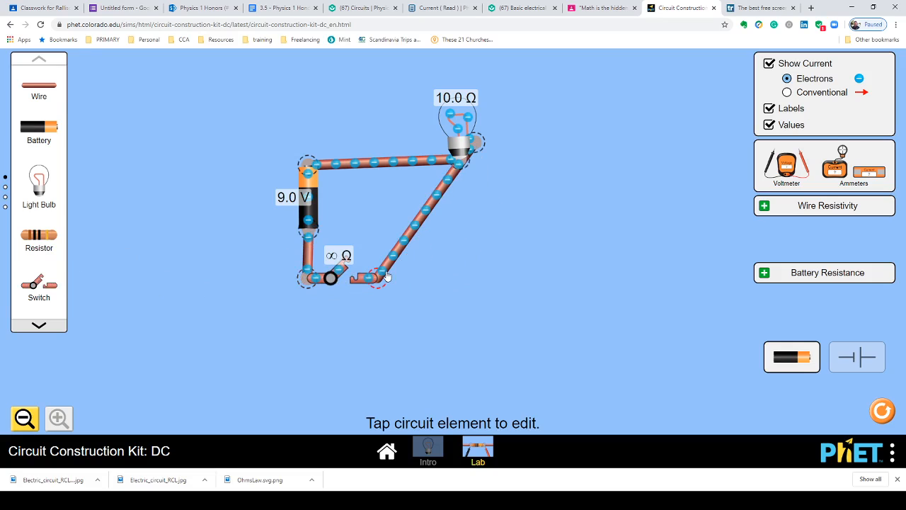
{"action": "left_click", "coordinate": [337, 277]}
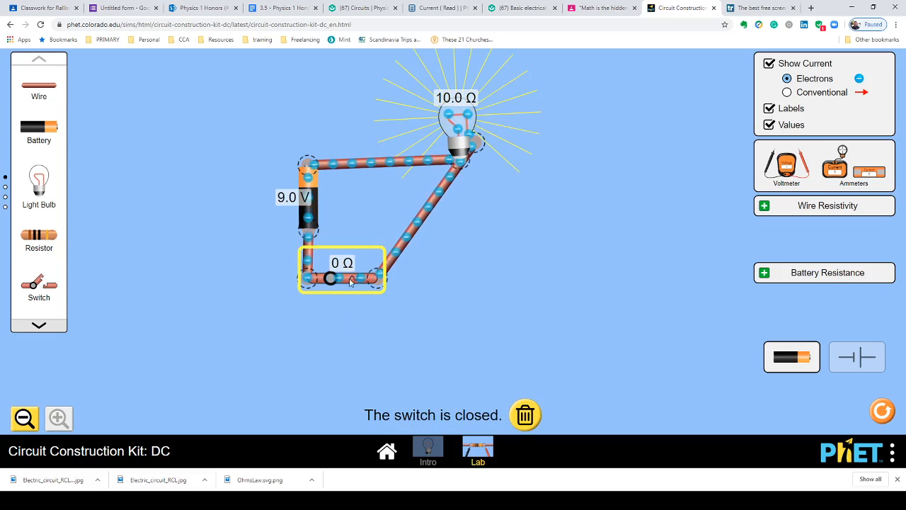
Open the Wire Resistivity options to examine its slider, then collapse them
{"action": "left_click", "coordinate": [765, 206]}
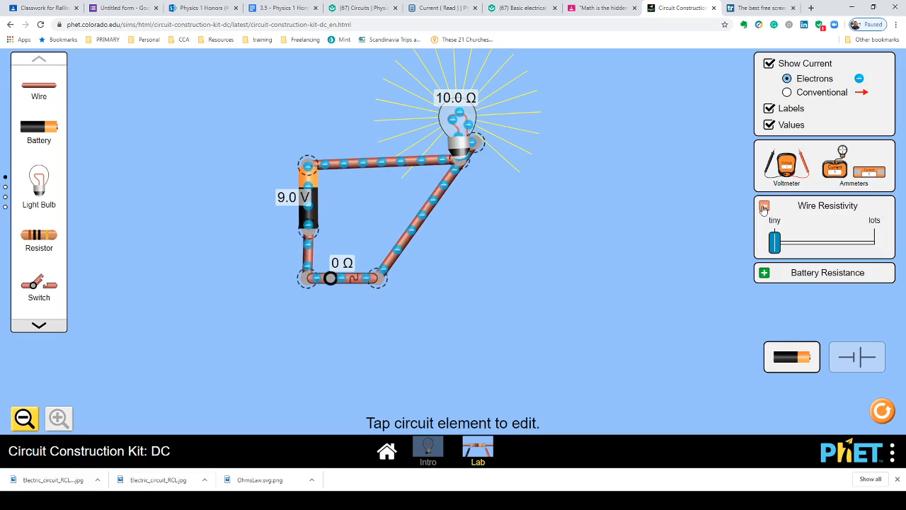
{"action": "mouse_move", "coordinate": [776, 241]}
{"action": "left_mouse_down"}
{"action": "mouse_move", "coordinate": [802, 244]}
{"action": "mouse_move", "coordinate": [775, 243]}
{"action": "left_mouse_up"}
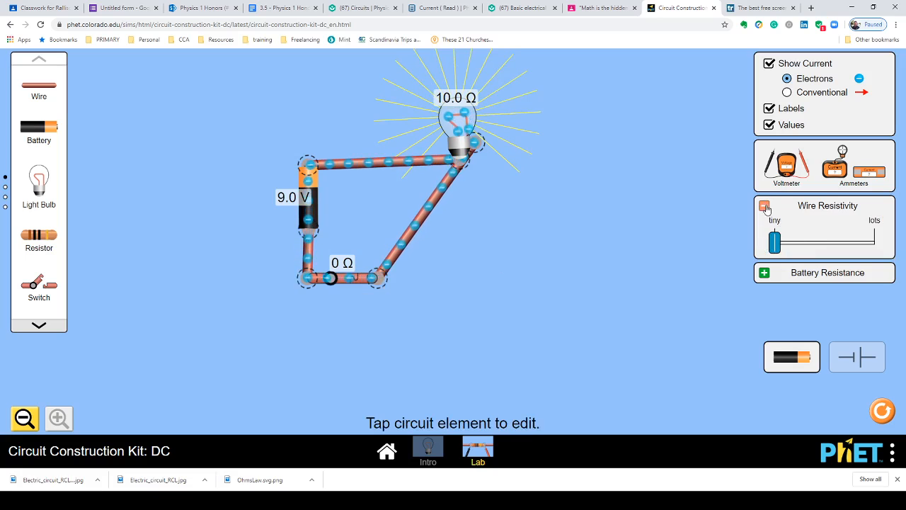
{"action": "left_click", "coordinate": [765, 205]}
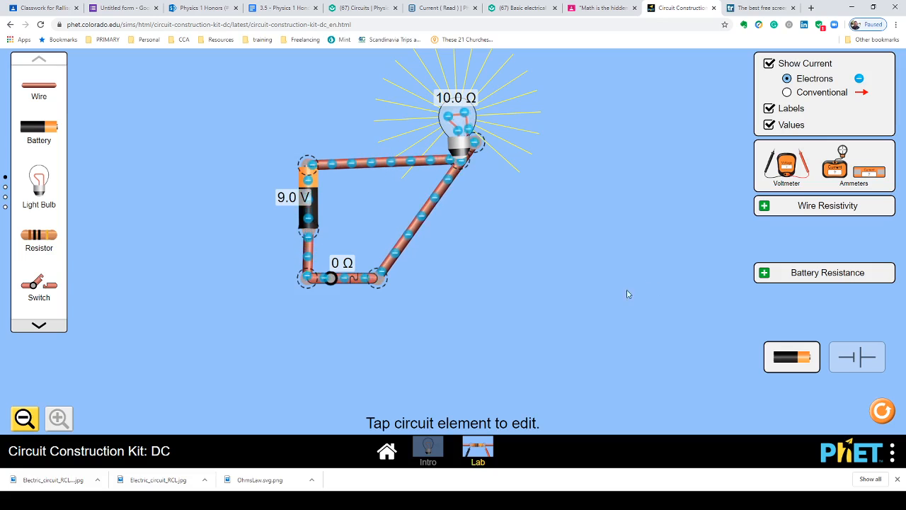
Toggle the switch open and then closed again
{"action": "left_click", "coordinate": [332, 279]}
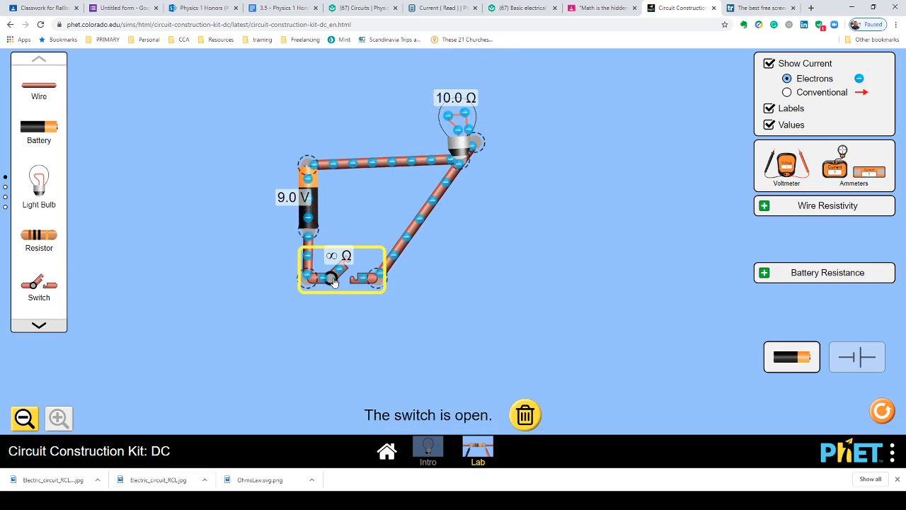
{"action": "left_click", "coordinate": [332, 280]}
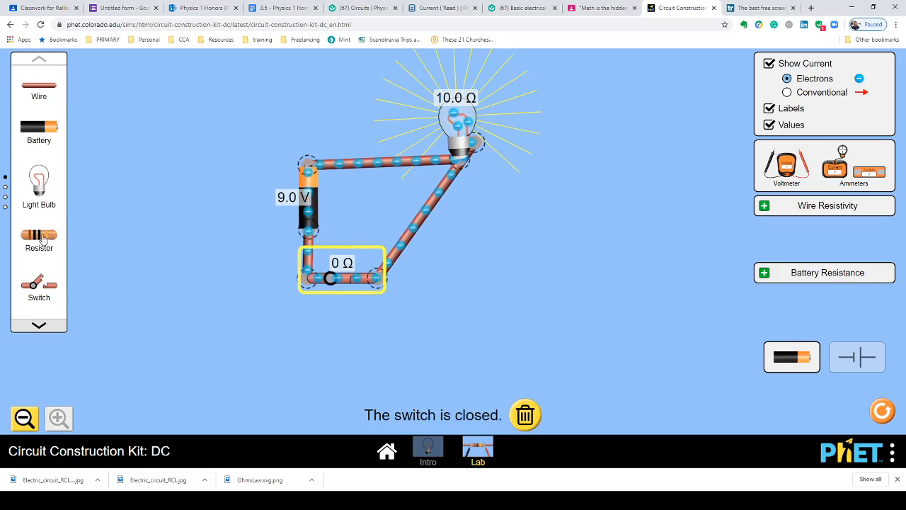
Add a resistor, detach the bulb's wire from the switch, and connect it to the resistor's right end
{"action": "left_click_drag", "start_coordinate": [44, 239], "coordinate": [515, 291]}
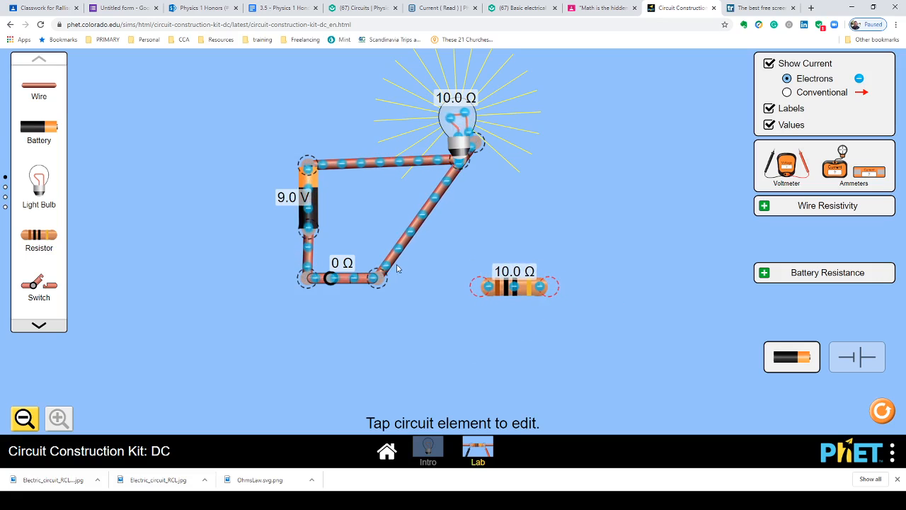
{"action": "left_click", "coordinate": [377, 277]}
{"action": "left_click", "coordinate": [397, 314]}
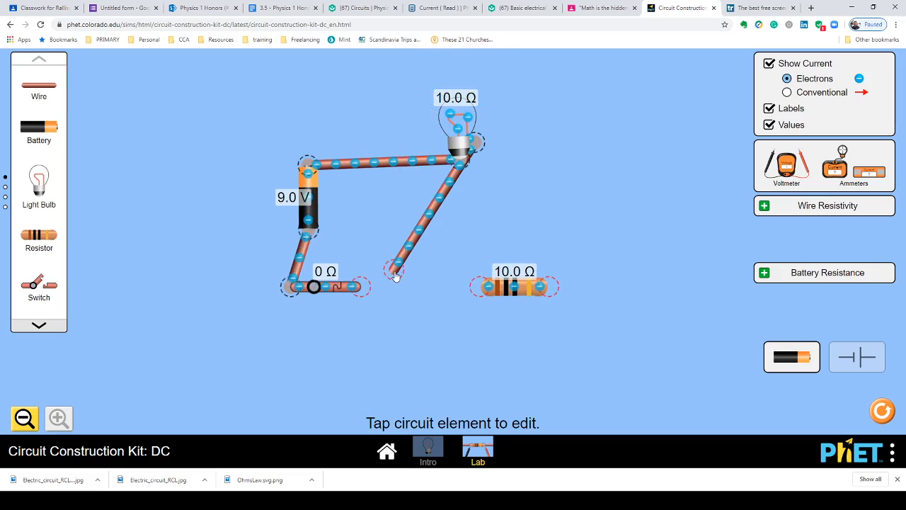
{"action": "left_click_drag", "start_coordinate": [395, 275], "coordinate": [556, 286]}
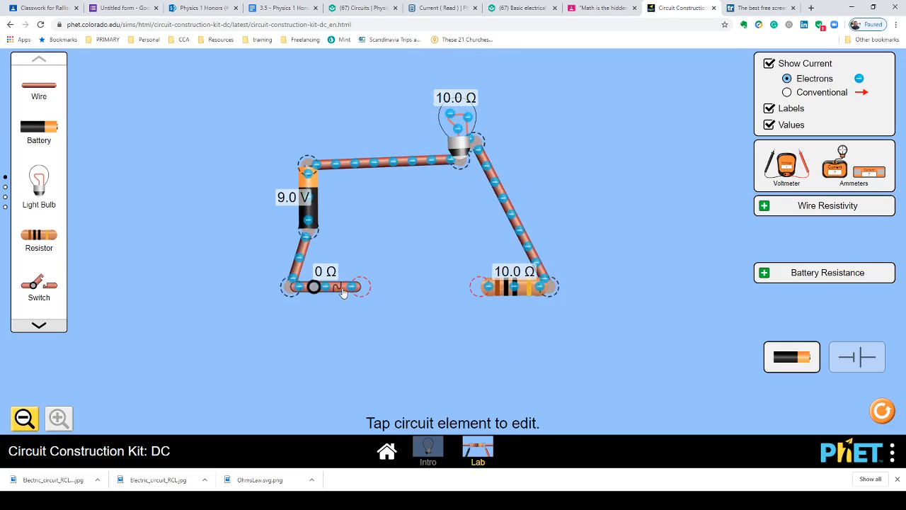
Add a wire joining the switch to the resistor's left end to complete the circuit
{"action": "left_click_drag", "start_coordinate": [342, 292], "coordinate": [372, 293]}
{"action": "left_click_drag", "start_coordinate": [476, 294], "coordinate": [441, 293]}
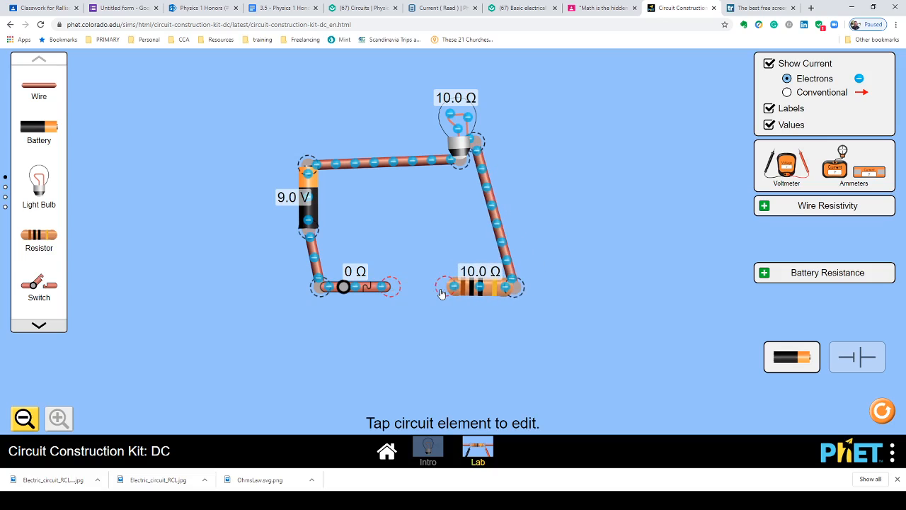
{"action": "left_click_drag", "start_coordinate": [39, 86], "coordinate": [409, 293]}
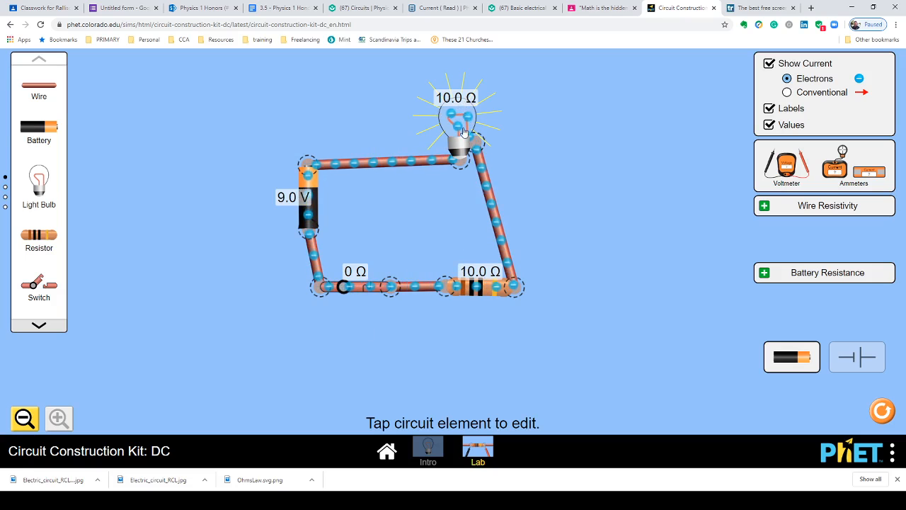
Turn off the Labels and Values display options
{"action": "left_click", "coordinate": [485, 293]}
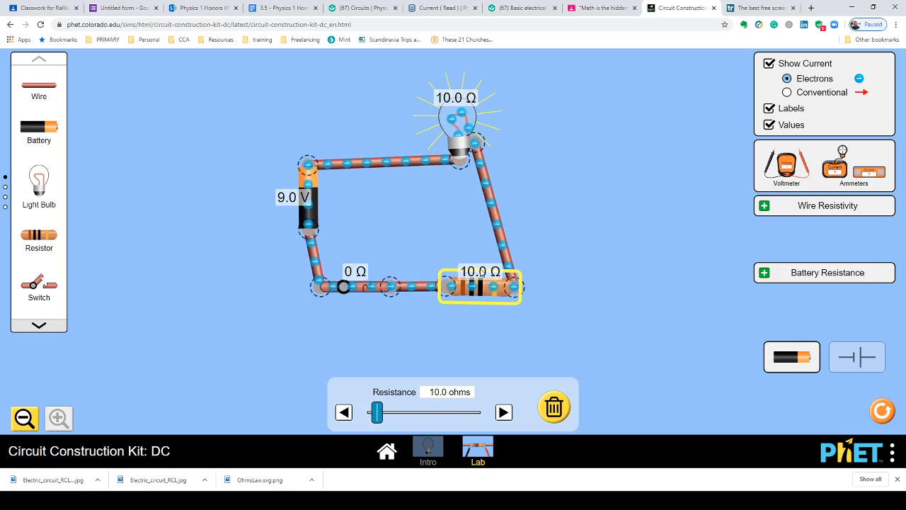
{"action": "left_click", "coordinate": [770, 108]}
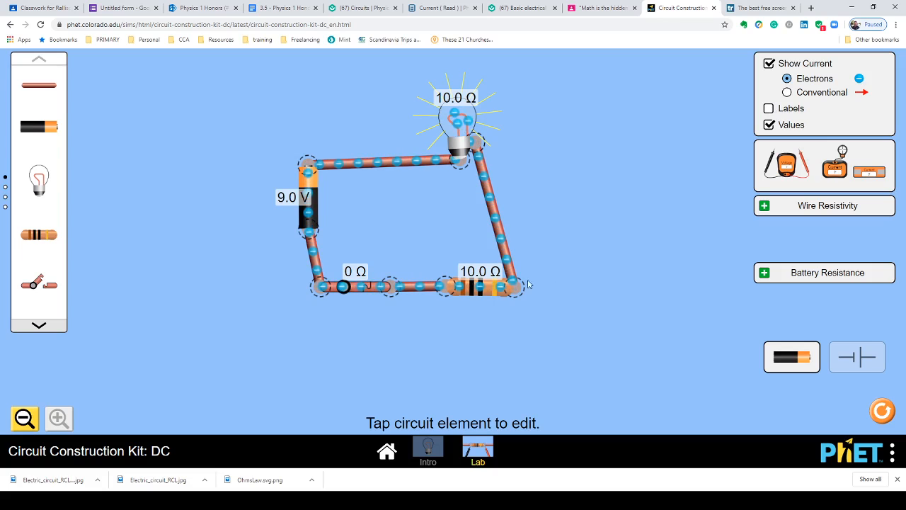
{"action": "left_click", "coordinate": [482, 287]}
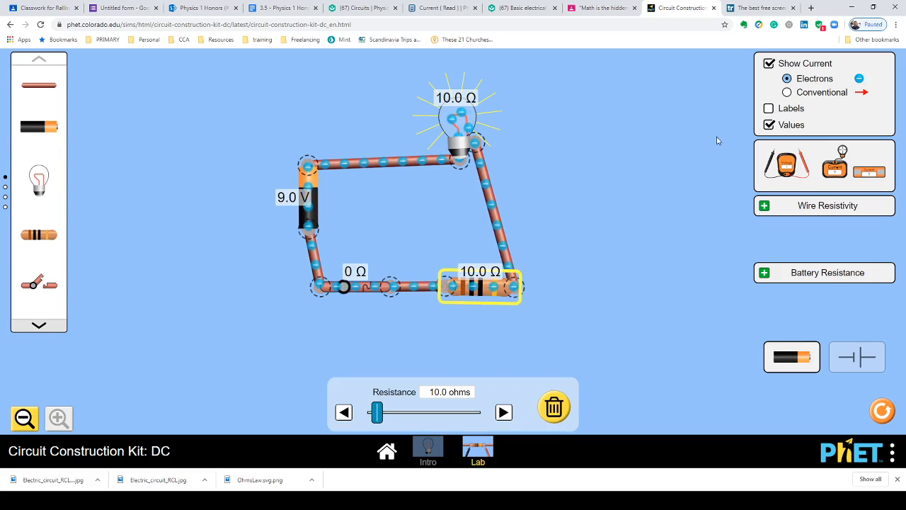
{"action": "left_click", "coordinate": [769, 124]}
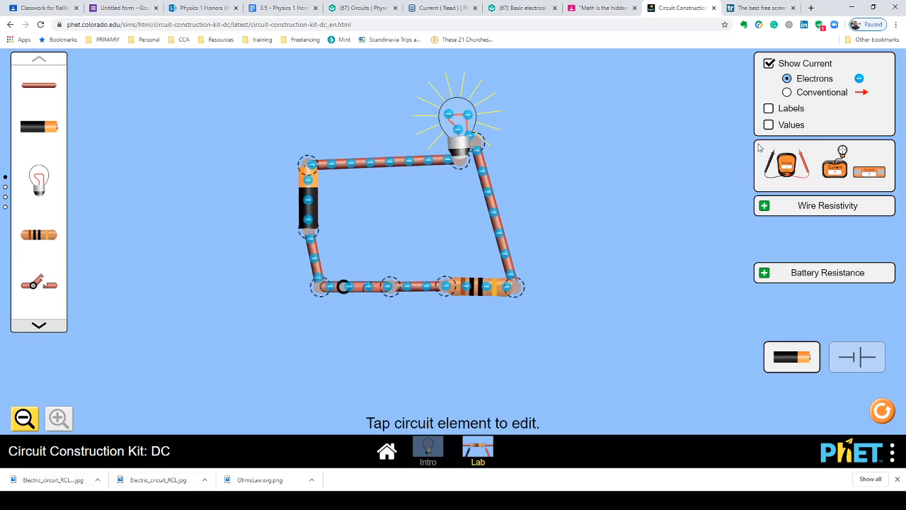
Set the resistor's resistance to 8.5 ohms and show component values again
{"action": "left_click", "coordinate": [482, 296]}
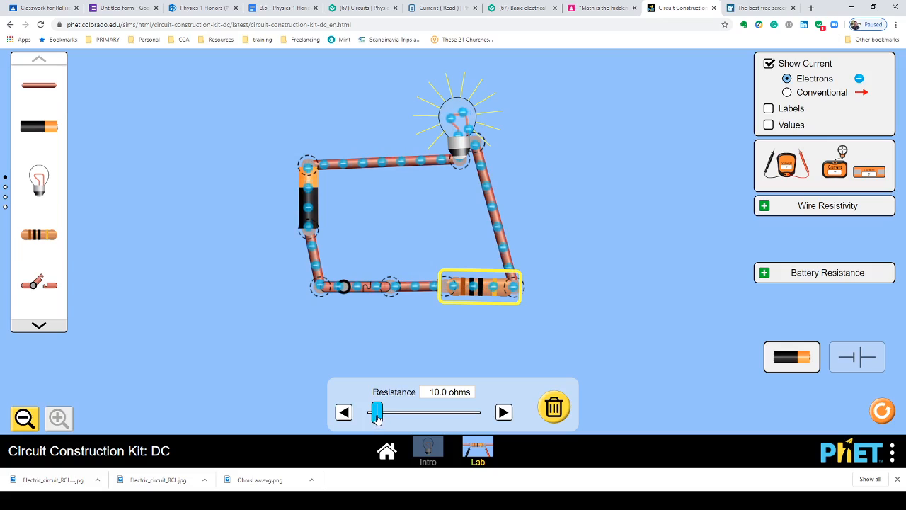
{"action": "left_click_drag", "start_coordinate": [379, 419], "coordinate": [350, 422]}
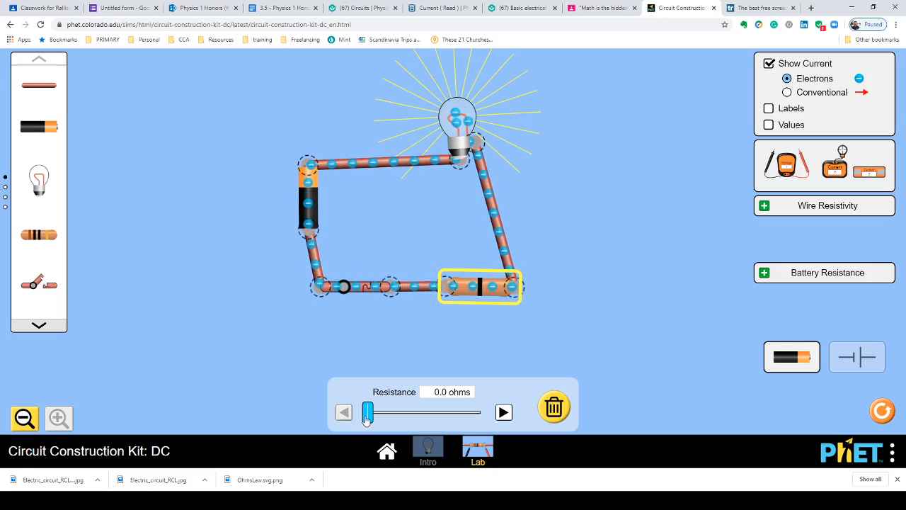
{"action": "mouse_move", "coordinate": [366, 420]}
{"action": "left_mouse_down"}
{"action": "mouse_move", "coordinate": [397, 419]}
{"action": "mouse_move", "coordinate": [378, 419]}
{"action": "left_mouse_up"}
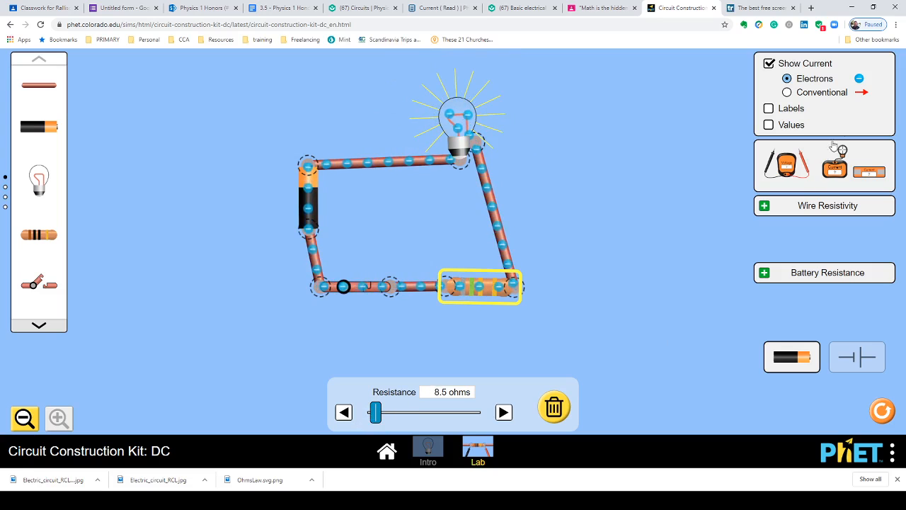
{"action": "left_click", "coordinate": [770, 125]}
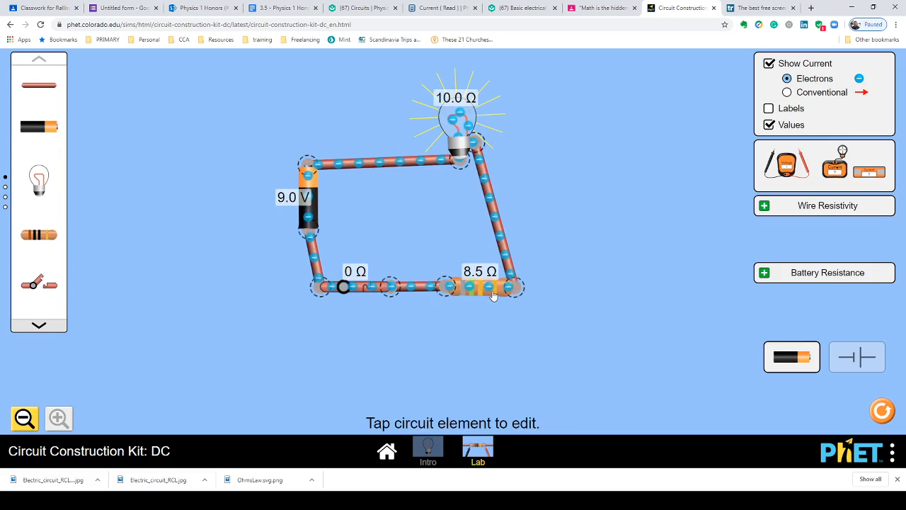
Switch the circuit to schematic view and back to lifelike view
{"action": "left_click", "coordinate": [493, 290]}
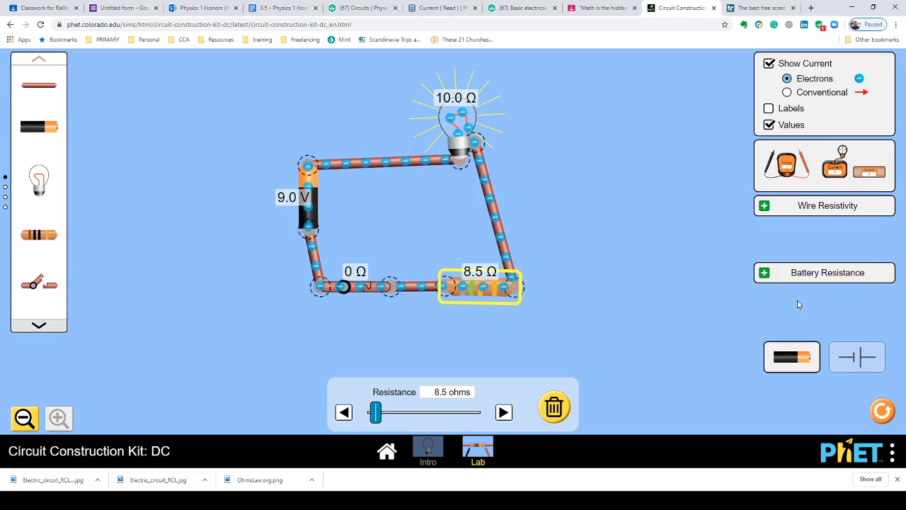
{"action": "left_click", "coordinate": [858, 362]}
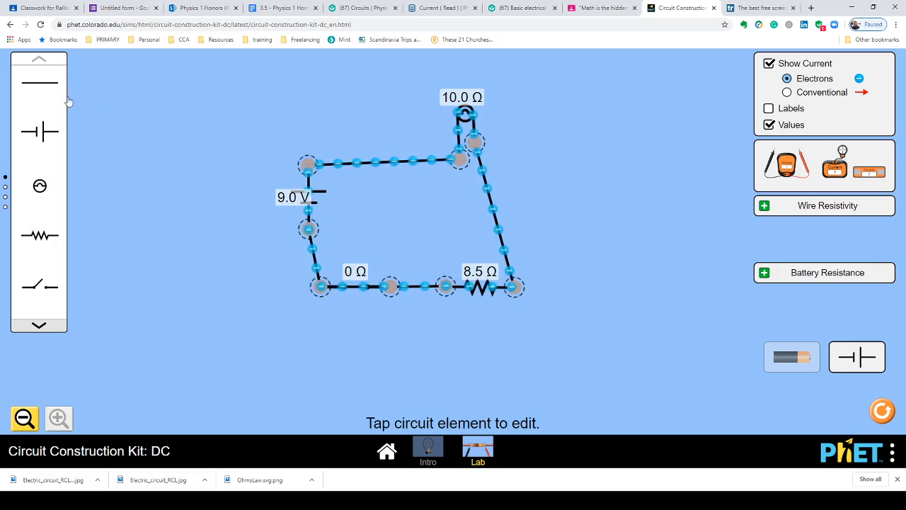
{"action": "left_click", "coordinate": [802, 365]}
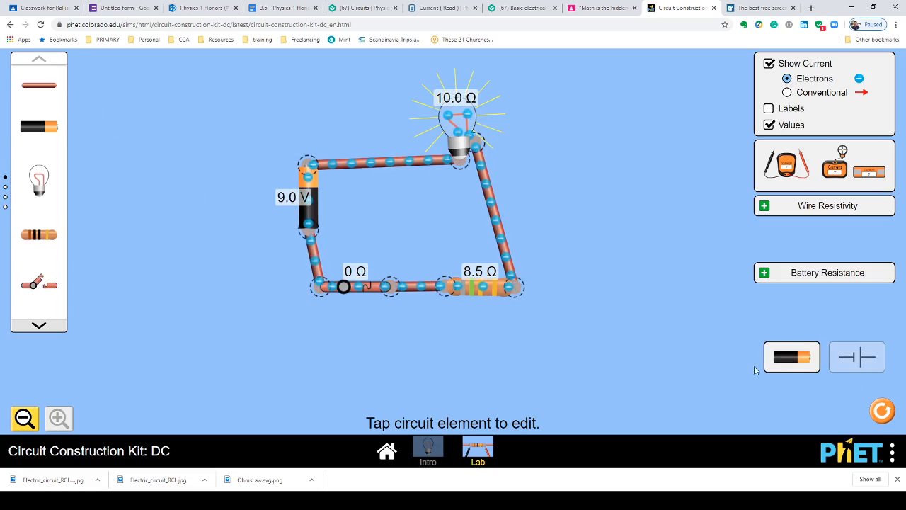
Add a fuse from the toolbox's next page beside the circuit's right side
{"action": "left_click", "coordinate": [39, 326]}
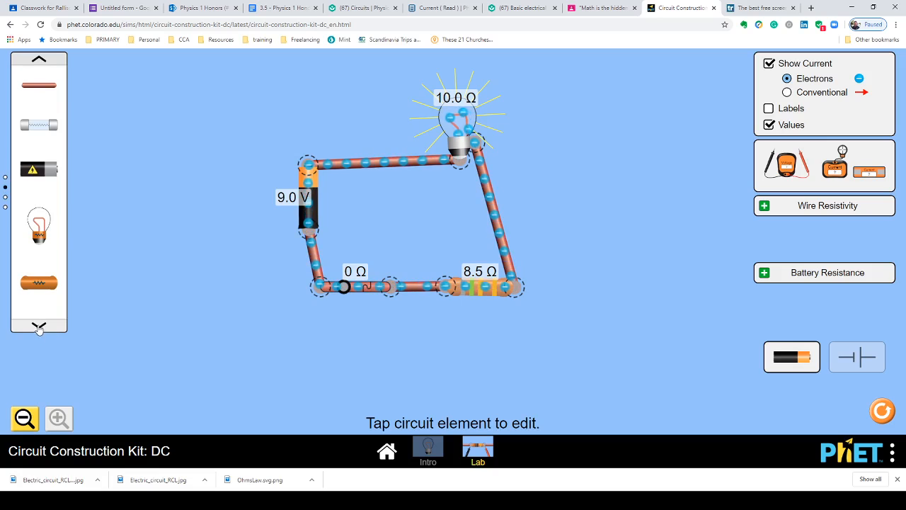
{"action": "left_click", "coordinate": [39, 88]}
{"action": "left_click_drag", "start_coordinate": [39, 88], "coordinate": [40, 90]}
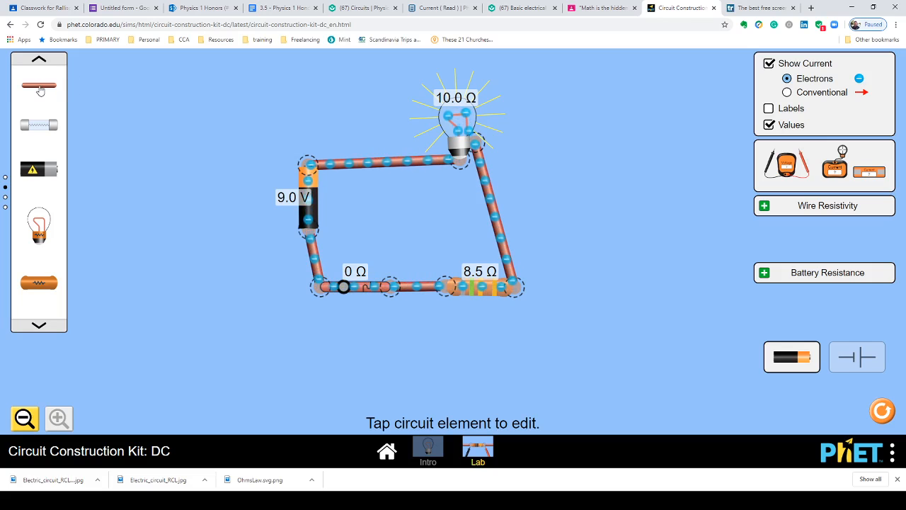
{"action": "left_click", "coordinate": [42, 127]}
{"action": "left_click_drag", "start_coordinate": [42, 127], "coordinate": [576, 195]}
Wire the fuse in series by moving the bulb's wire to its upper end and joining its lower end to the resistor
{"action": "left_click", "coordinate": [519, 288]}
{"action": "left_click", "coordinate": [552, 312]}
{"action": "left_click_drag", "start_coordinate": [635, 256], "coordinate": [575, 203]}
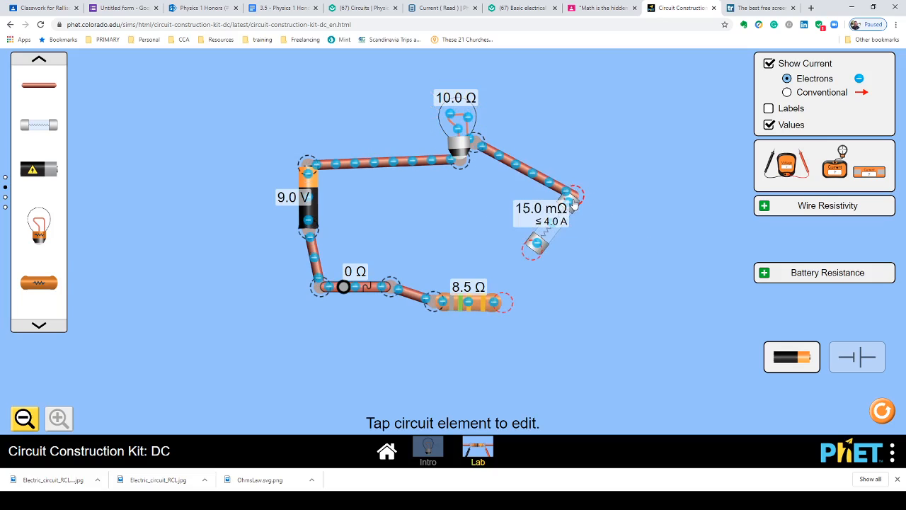
{"action": "left_click_drag", "start_coordinate": [533, 254], "coordinate": [557, 258]}
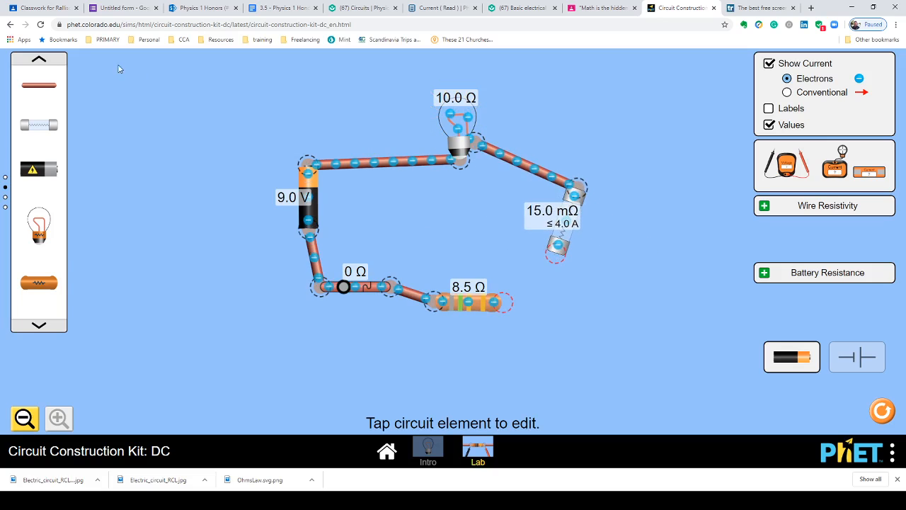
{"action": "left_click", "coordinate": [38, 66]}
{"action": "left_click_drag", "start_coordinate": [40, 85], "coordinate": [561, 262]}
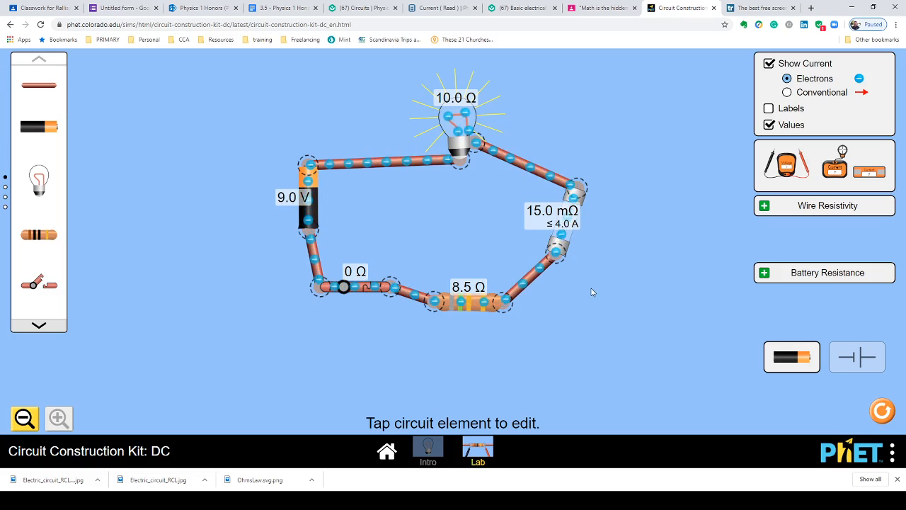
Place an ammeter on the wire between the resistor and the fuse, and move its readout beside the circuit
{"action": "left_click_drag", "start_coordinate": [840, 164], "coordinate": [518, 269]}
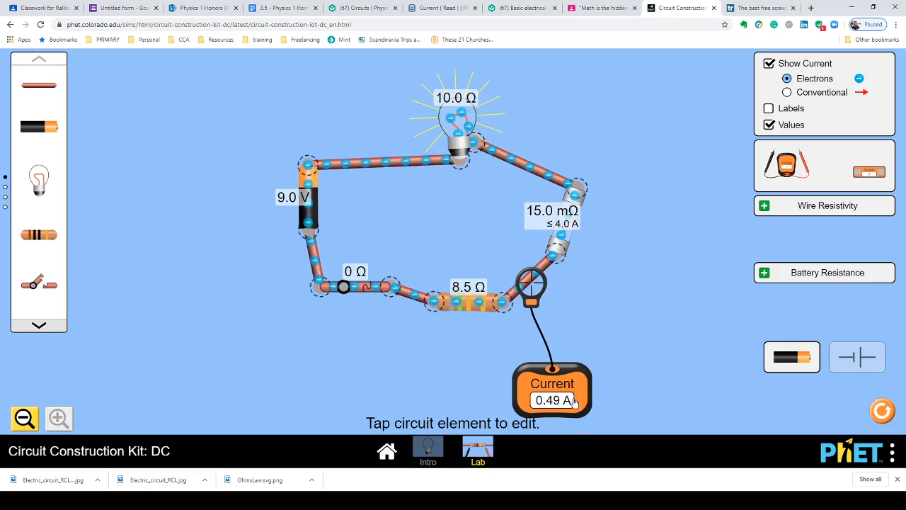
{"action": "left_click_drag", "start_coordinate": [574, 401], "coordinate": [667, 322]}
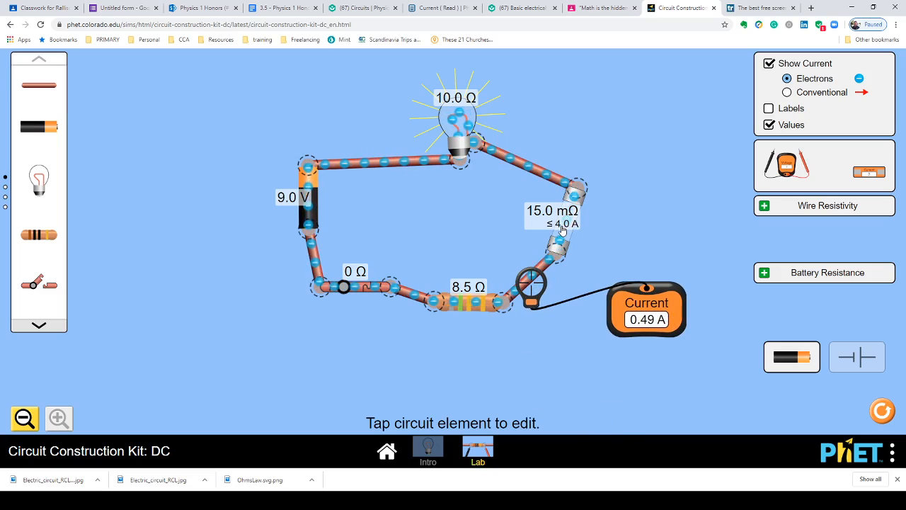
Set the resistor's resistance to 0.0 ohms
{"action": "left_click", "coordinate": [468, 298]}
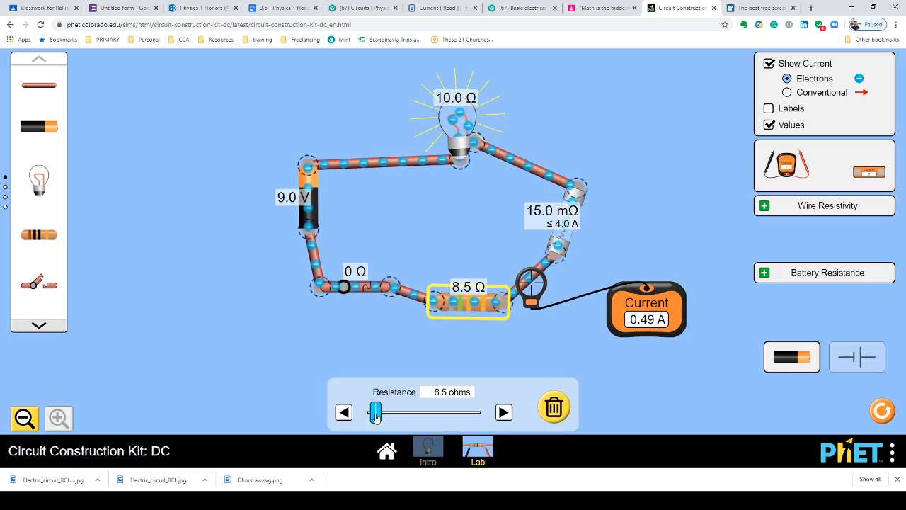
{"action": "left_click_drag", "start_coordinate": [376, 418], "coordinate": [358, 418]}
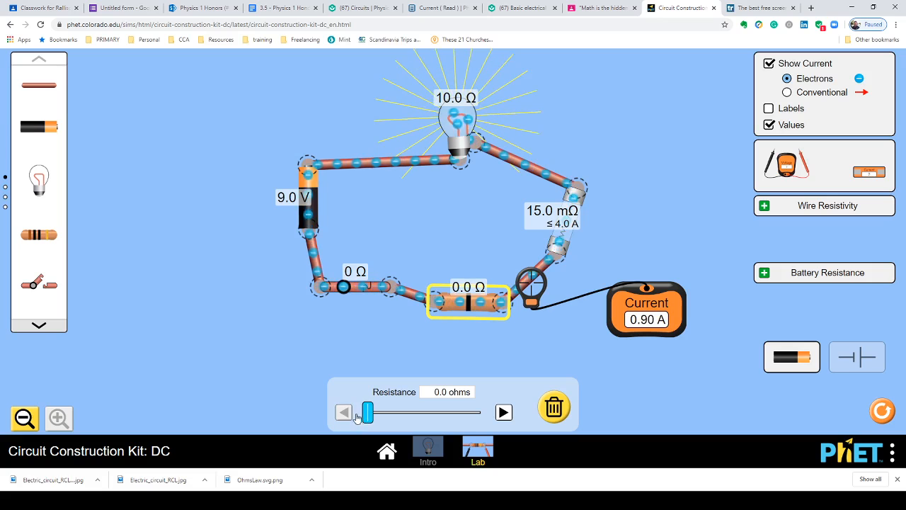
{"action": "left_click", "coordinate": [298, 415]}
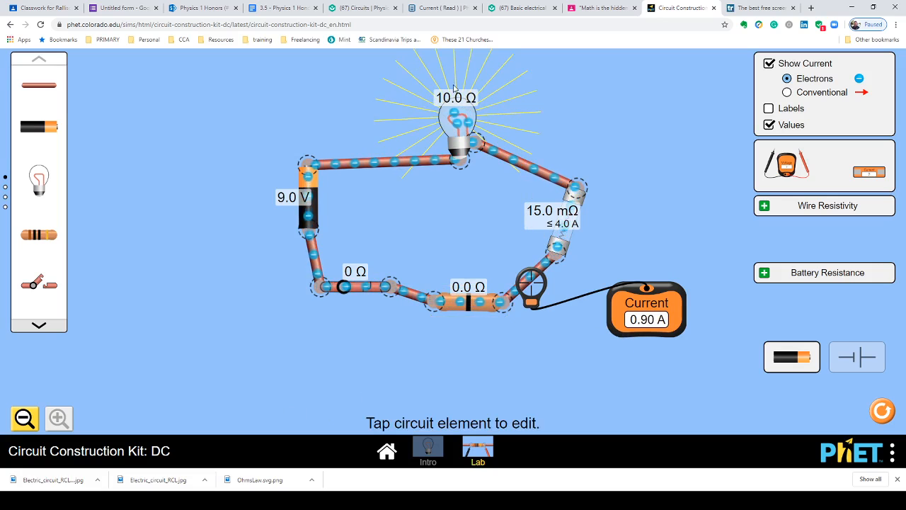
Lower the bulb's resistance to 0.0 ohms, then raise it to 7.0 ohms
{"action": "left_click", "coordinate": [457, 117]}
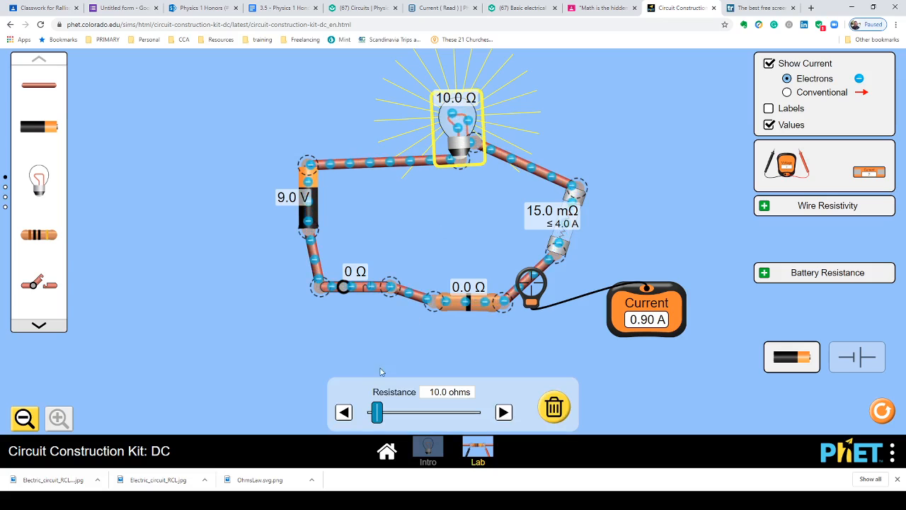
{"action": "left_click_drag", "start_coordinate": [376, 416], "coordinate": [367, 419]}
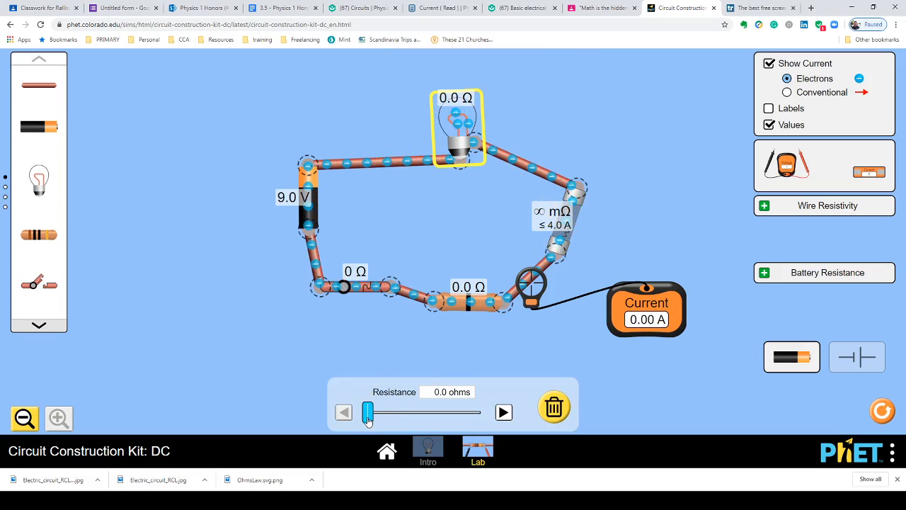
{"action": "left_click_drag", "start_coordinate": [367, 420], "coordinate": [375, 418]}
Select the blown fuse and repair it
{"action": "left_click", "coordinate": [568, 213]}
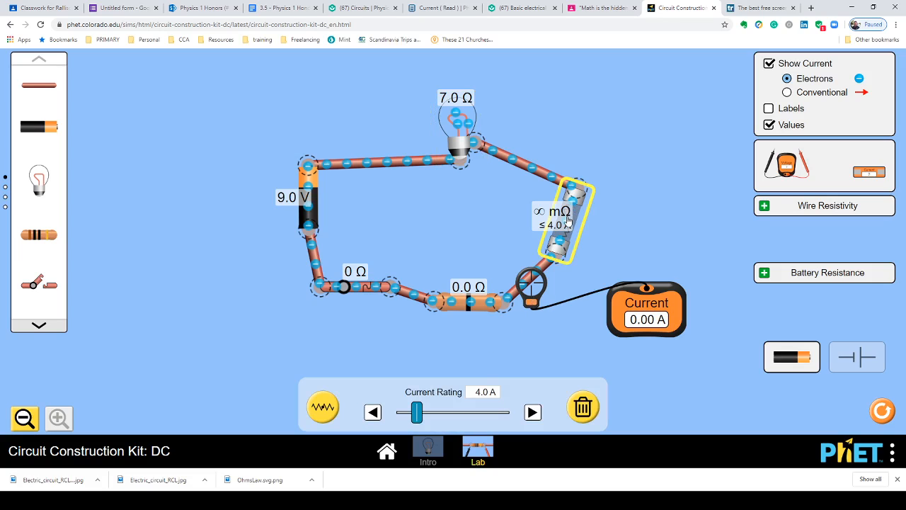
{"action": "left_click", "coordinate": [322, 414]}
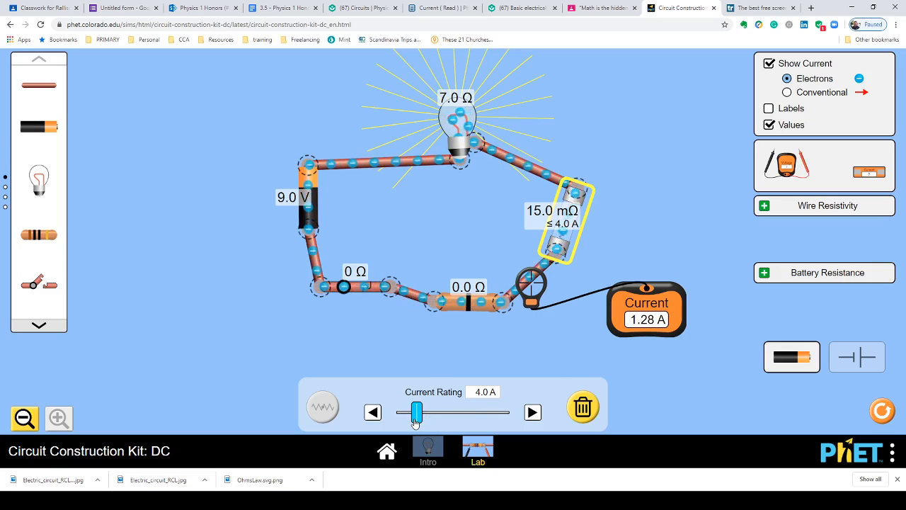
Reduce the bulb's resistance gradually through 5.5 and 3.5 to 1.5 ohms, then set it to 4.5 ohms
{"action": "left_click", "coordinate": [458, 131]}
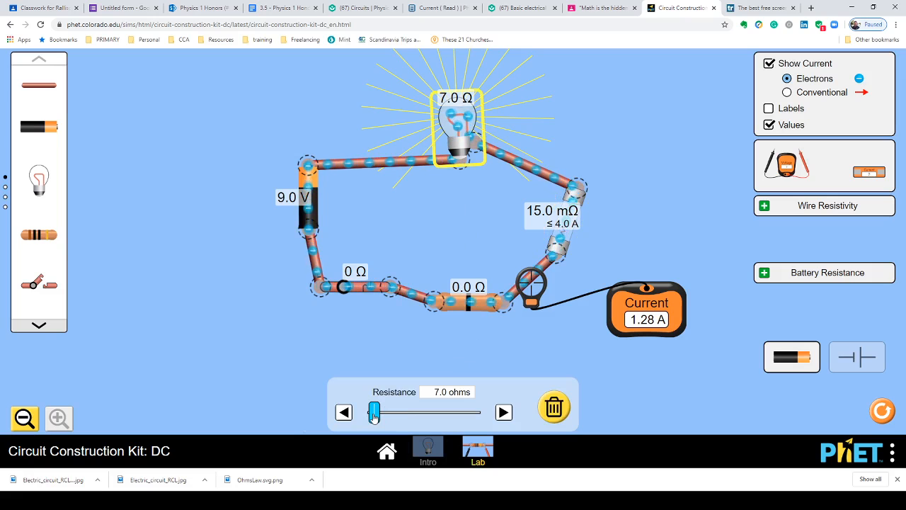
{"action": "left_click_drag", "start_coordinate": [374, 416], "coordinate": [372, 416]}
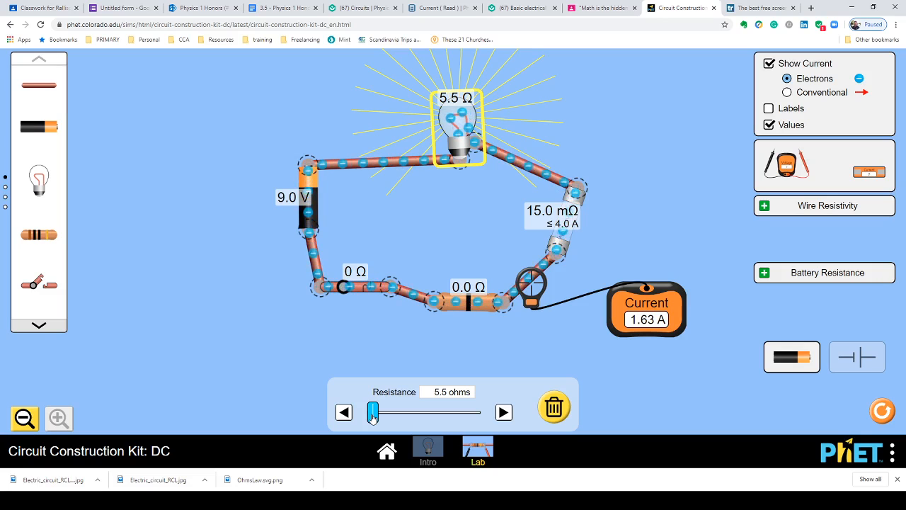
{"action": "left_click_drag", "start_coordinate": [372, 417], "coordinate": [371, 418]}
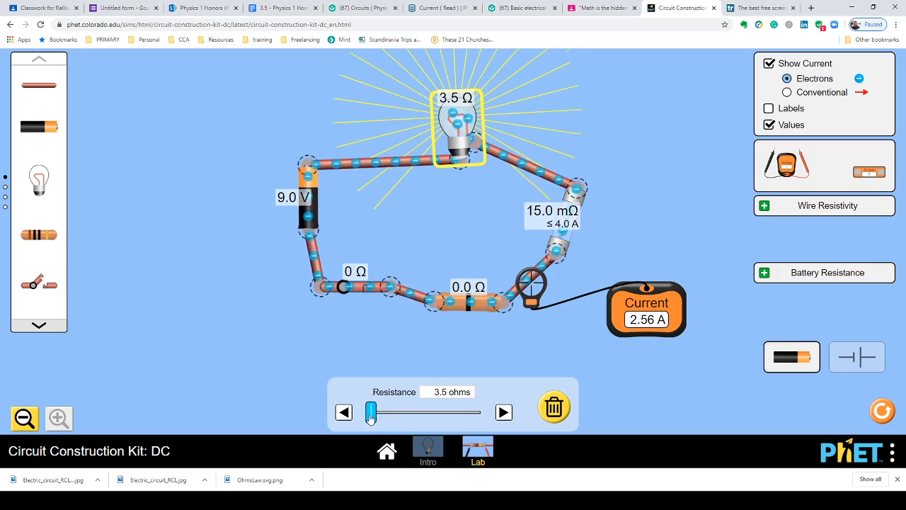
{"action": "left_click_drag", "start_coordinate": [371, 418], "coordinate": [369, 419]}
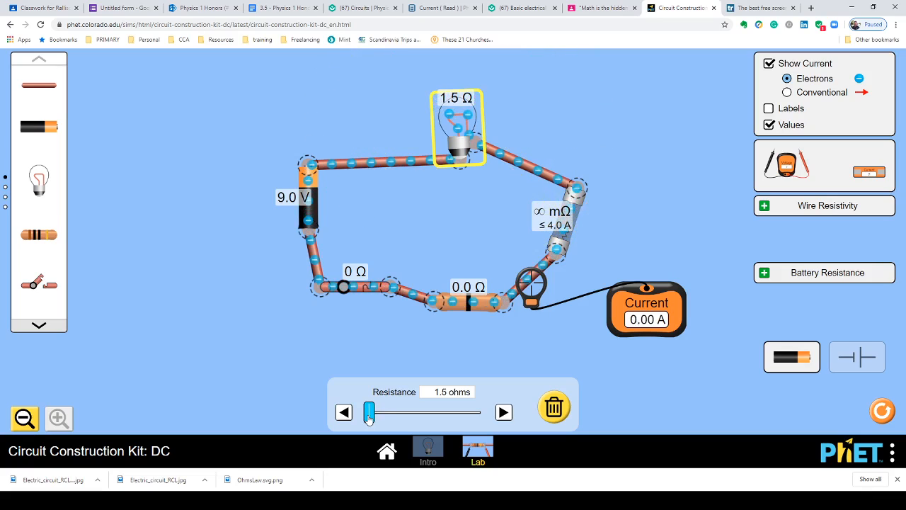
{"action": "left_click_drag", "start_coordinate": [369, 418], "coordinate": [372, 417]}
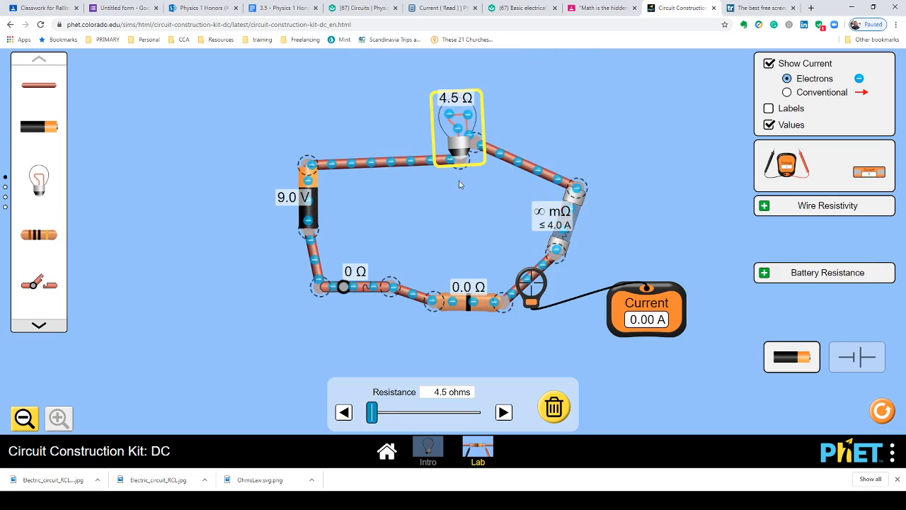